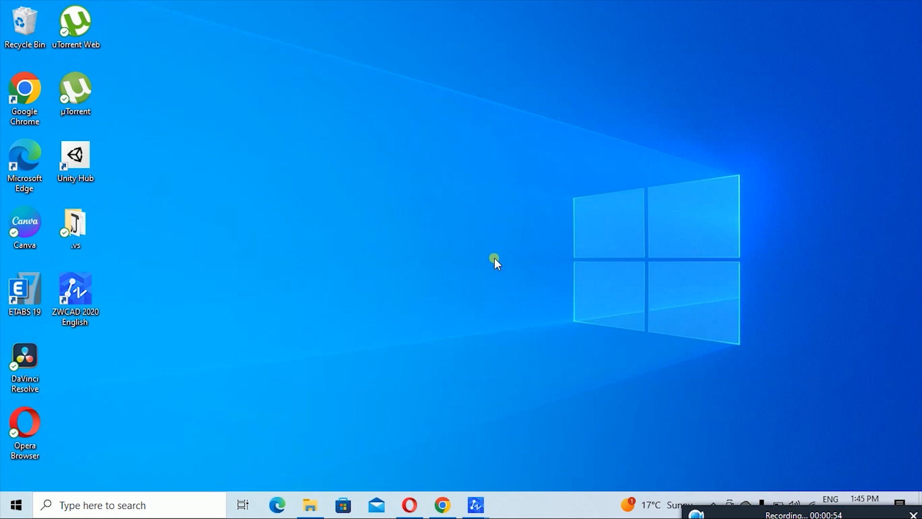
- Open ETABS 19 and start a new model using the built-in Metric SI settings with Indian sections, IS 800:2007 and IS 456:2000
double_click(25, 280)
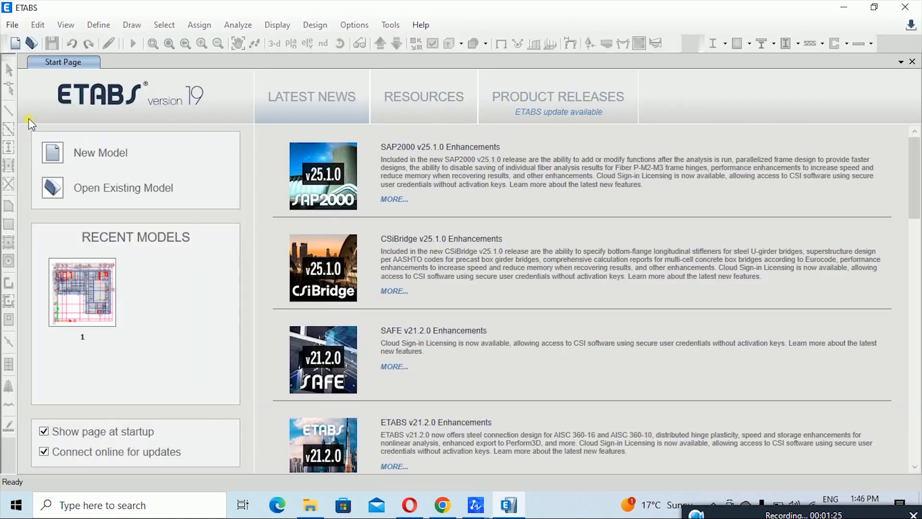
click(12, 27)
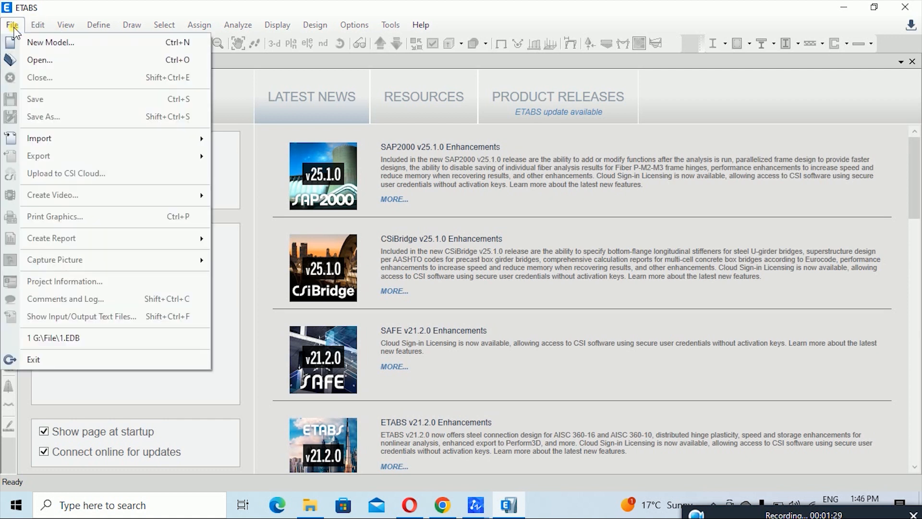
click(41, 47)
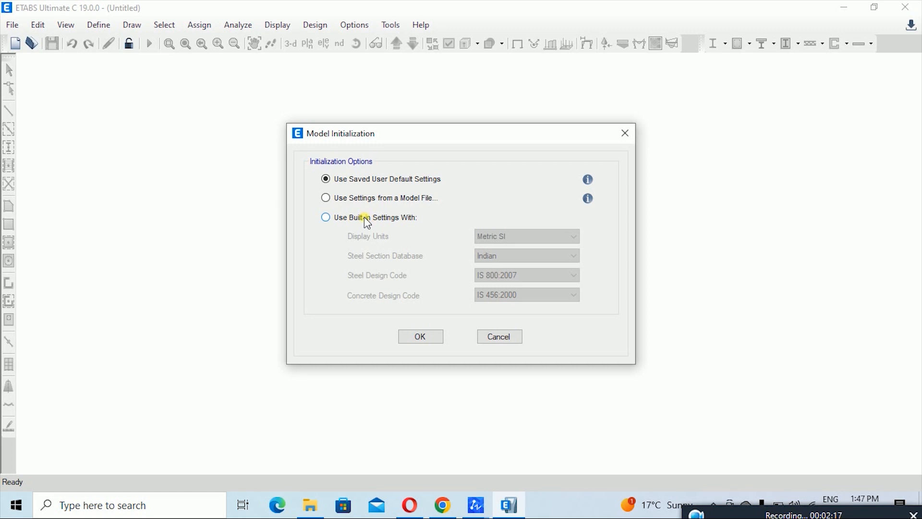
click(364, 217)
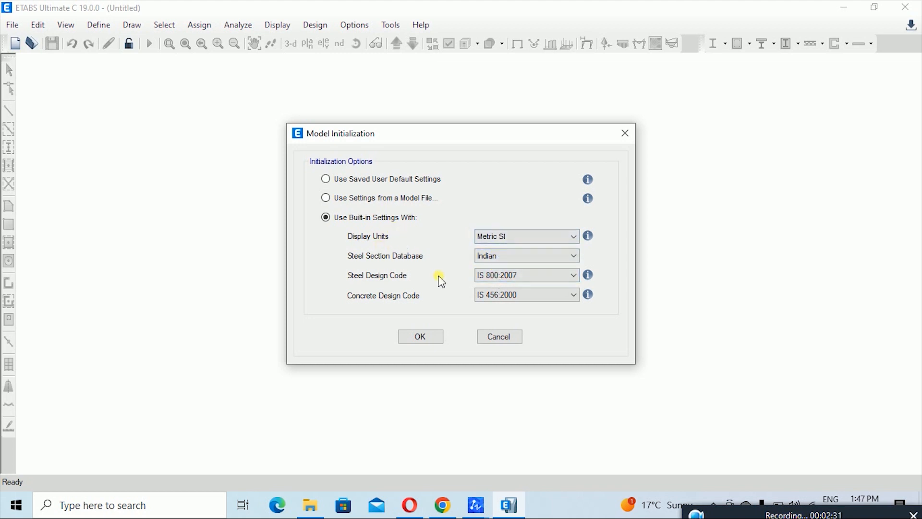
click(425, 336)
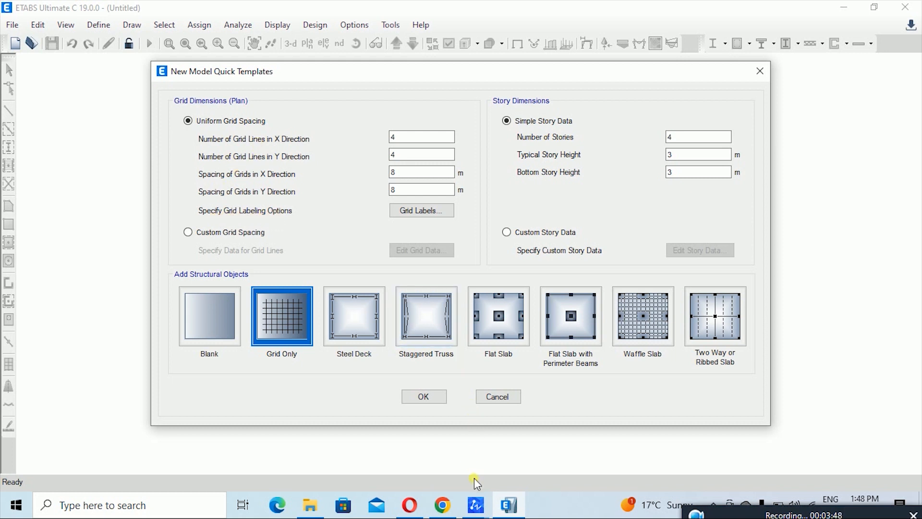
- Switch to the final framing plans drawing in ZWCAD and examine how many grid lines the regular grid has in each direction
mouse_move(479, 512)
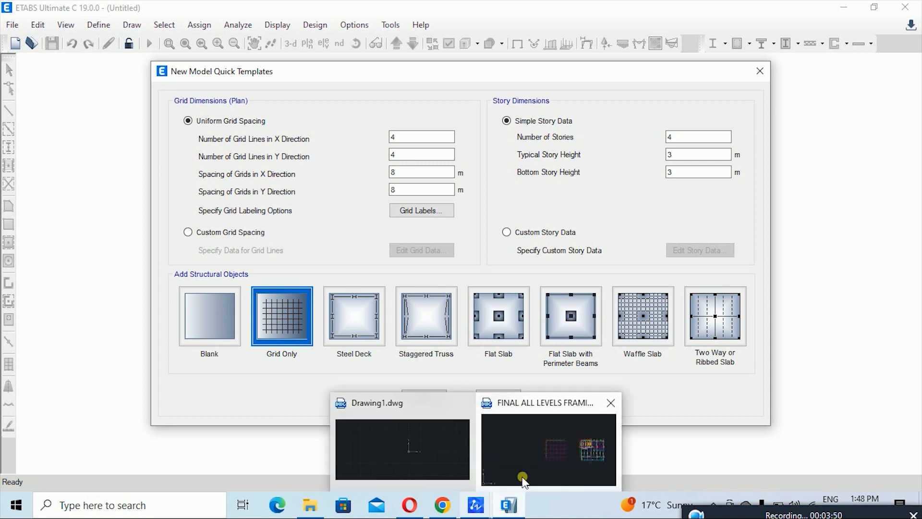
click(530, 448)
scroll(422, 277, up, 7)
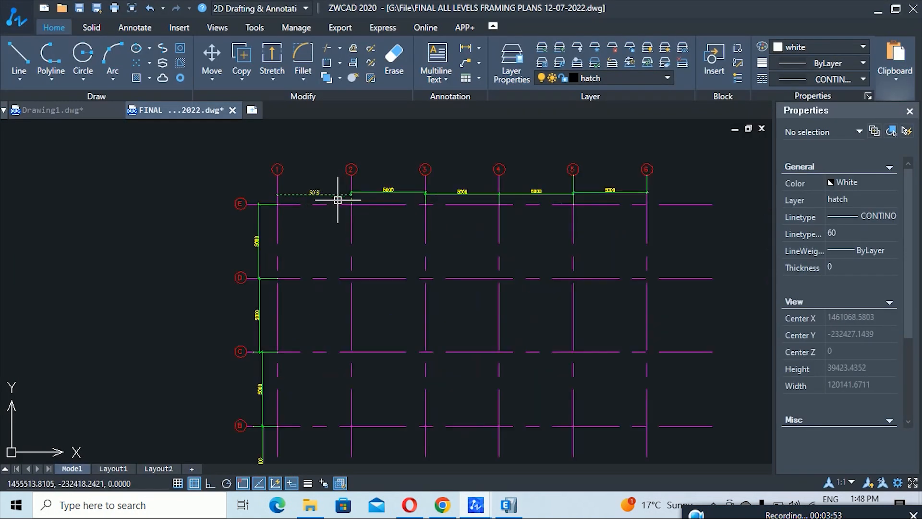
scroll(300, 174, up, 1)
scroll(275, 190, down, 1)
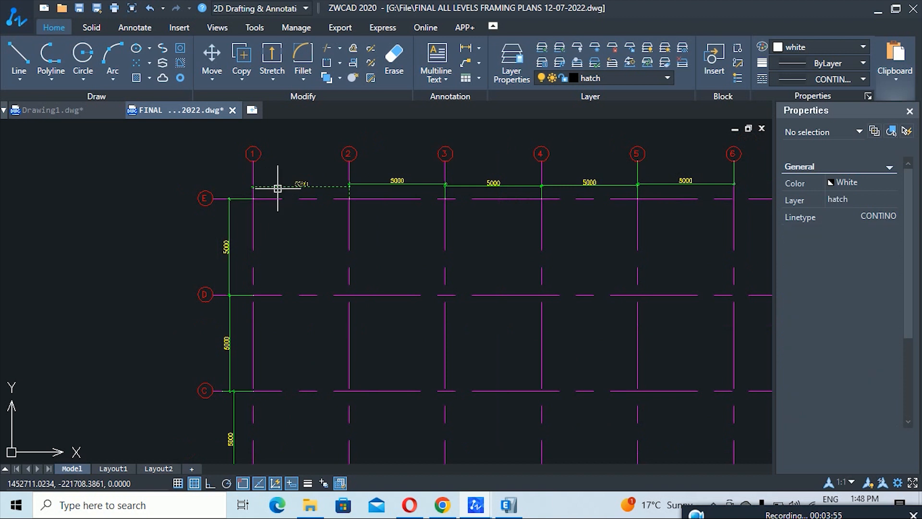
scroll(269, 187, up, 1)
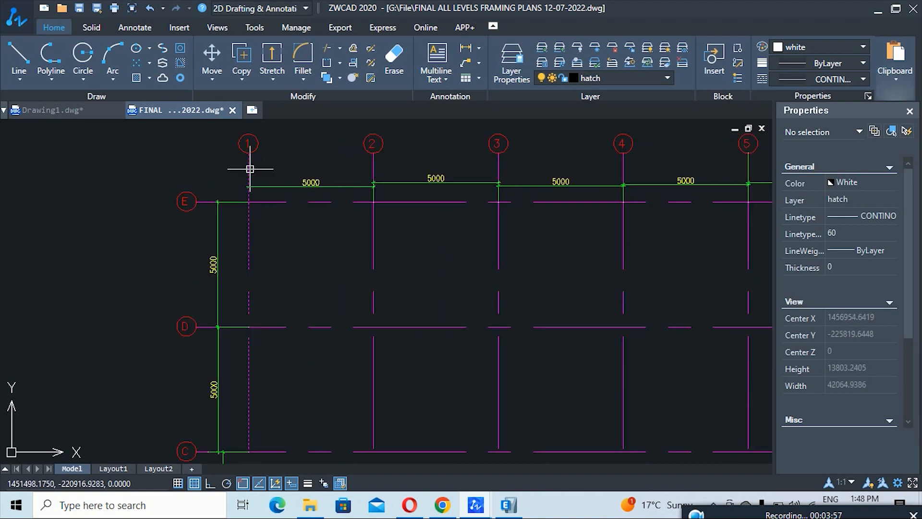
scroll(247, 169, down, 1)
scroll(247, 178, down, 2)
scroll(226, 237, up, 4)
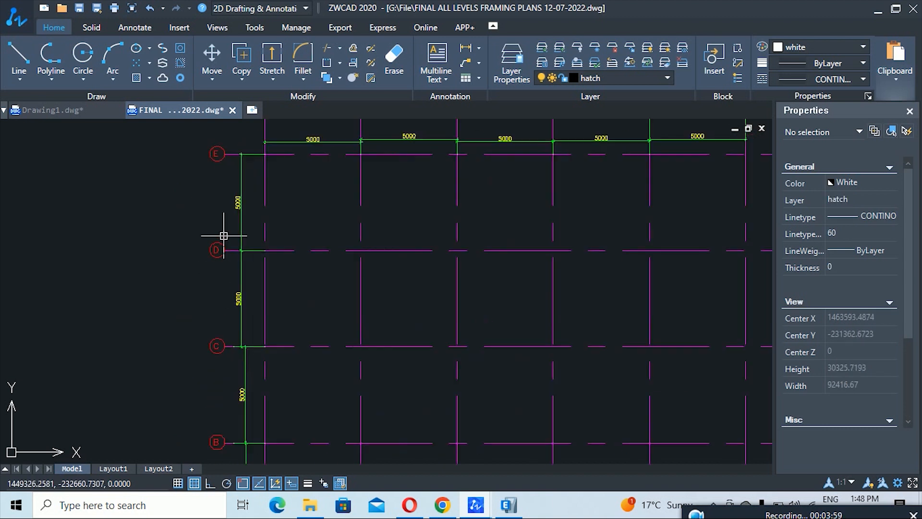
scroll(255, 225, down, 2)
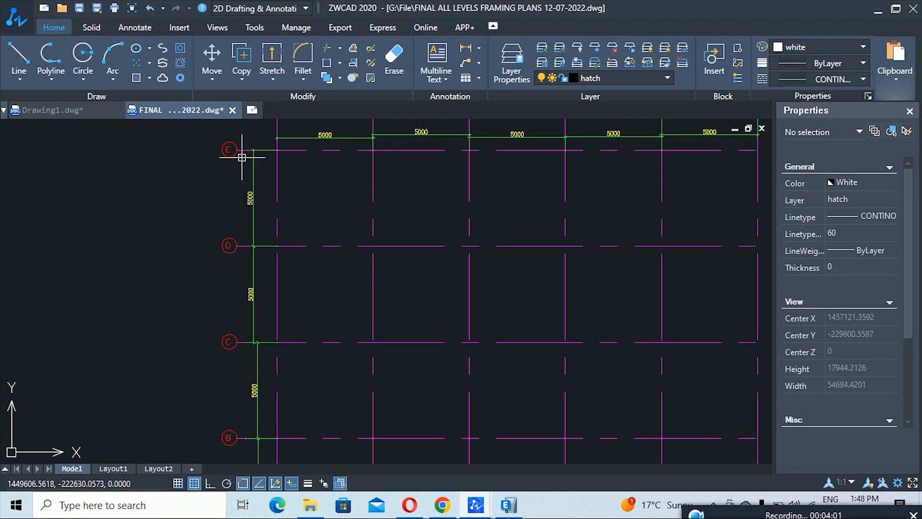
scroll(240, 153, down, 5)
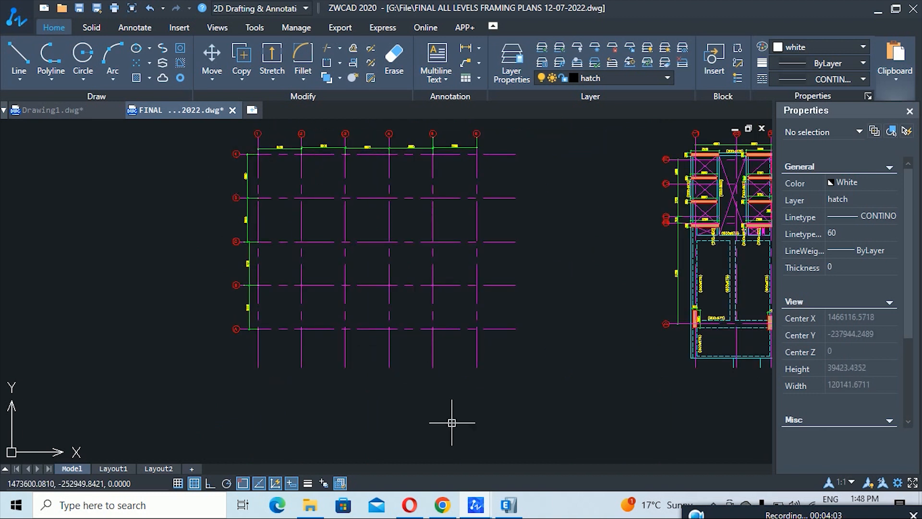
scroll(340, 216, up, 2)
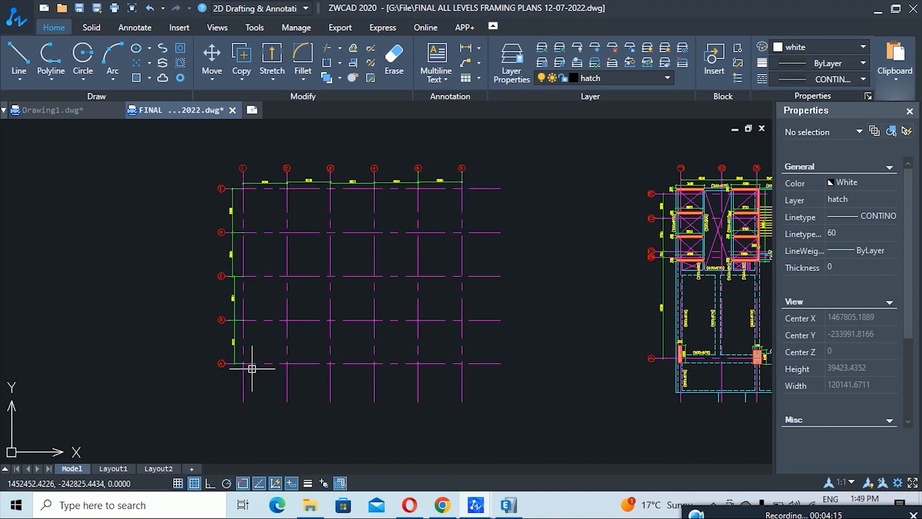
- Back in ETABS, set the uniform grid to 6 grid lines in X and 5 in Y
click(508, 503)
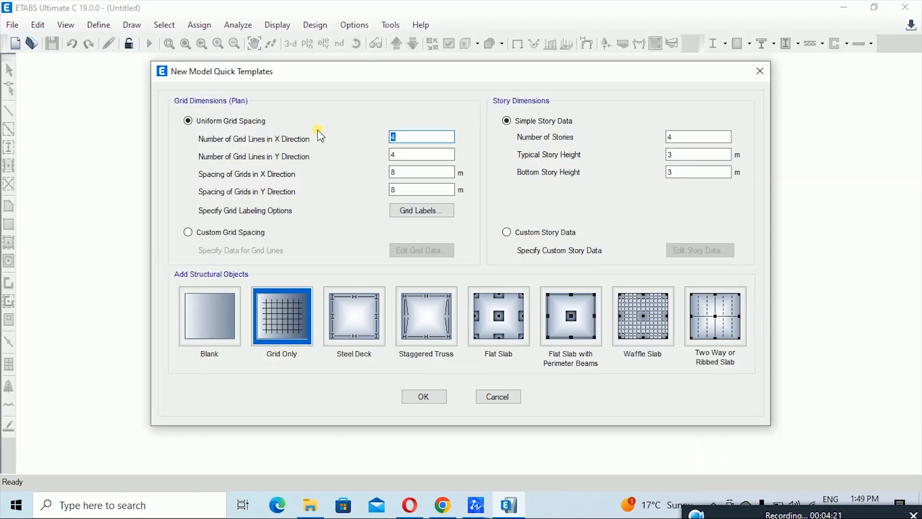
drag(392, 154, 353, 159)
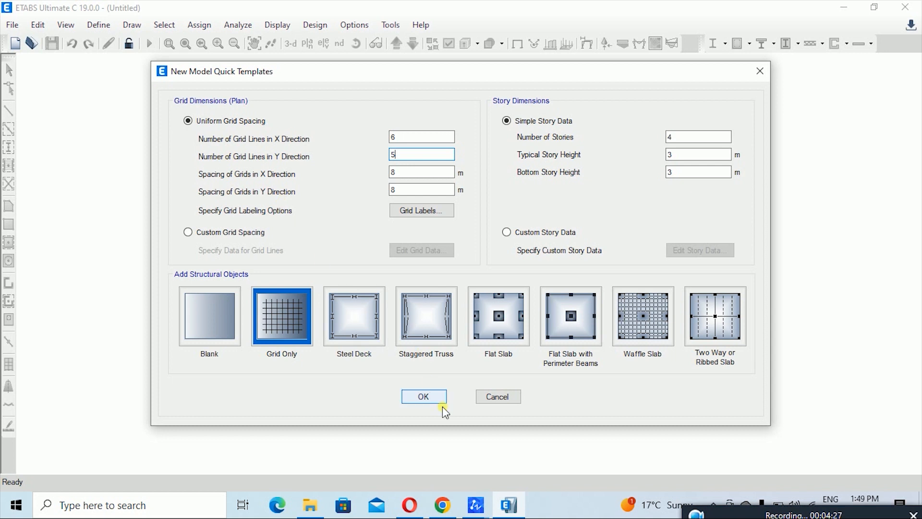
- Check the regular grid's spacing in the ZWCAD drawing, and create the grid-only model in ETABS with 5 m spacing in X and Y
click(478, 509)
click(537, 452)
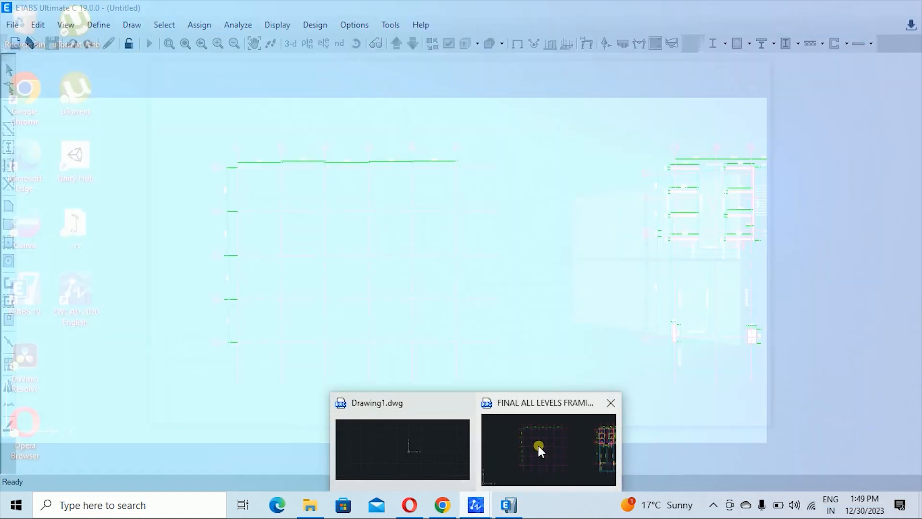
scroll(255, 182, up, 6)
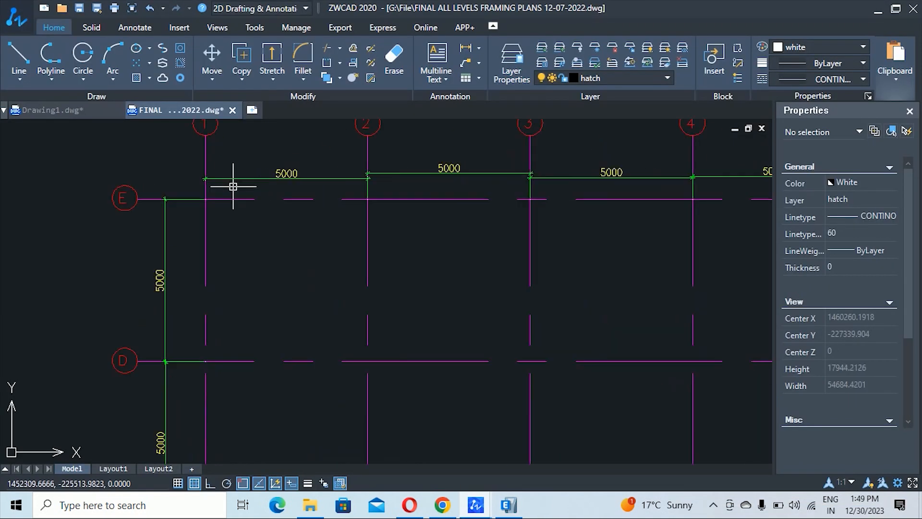
scroll(232, 186, down, 2)
scroll(226, 235, up, 2)
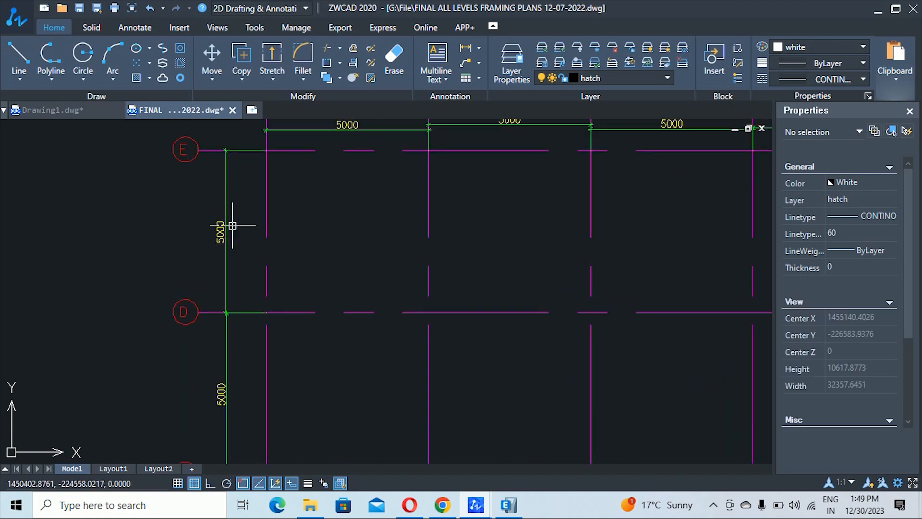
scroll(231, 227, down, 4)
click(507, 510)
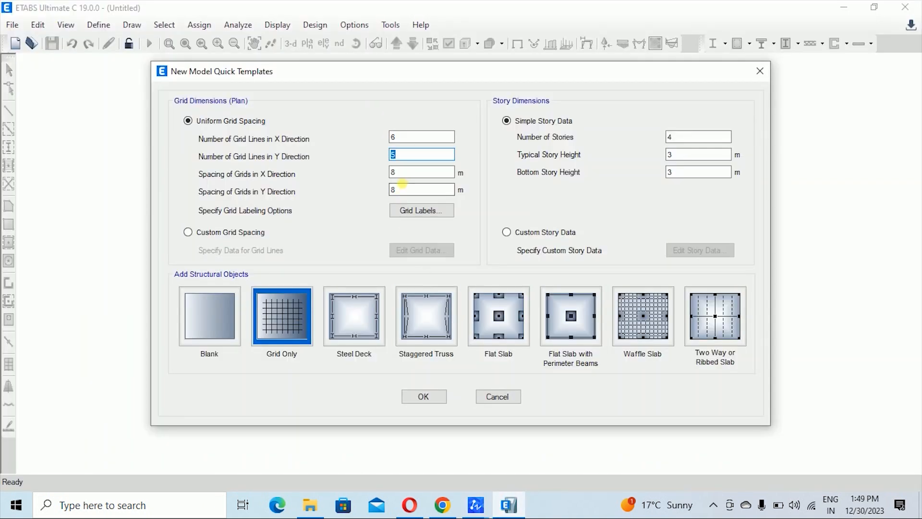
text(5)
key(Tab)
text(5)
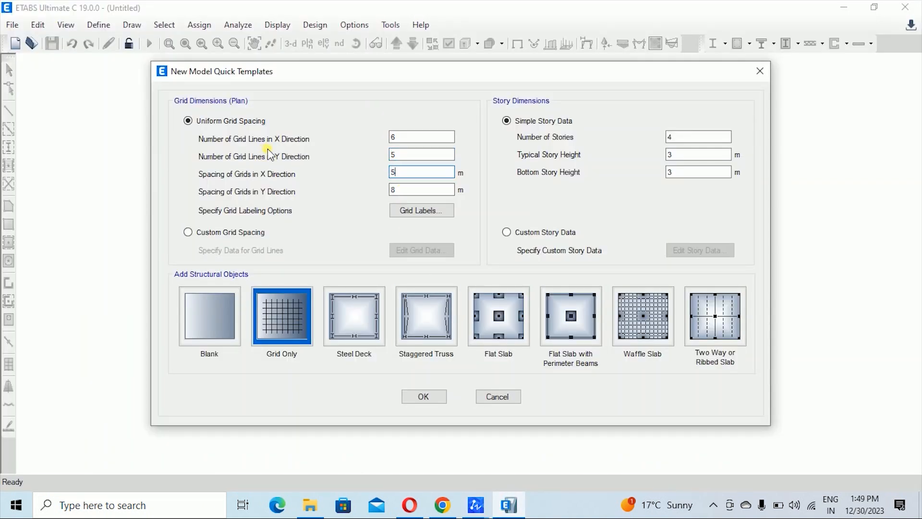
key(Tab)
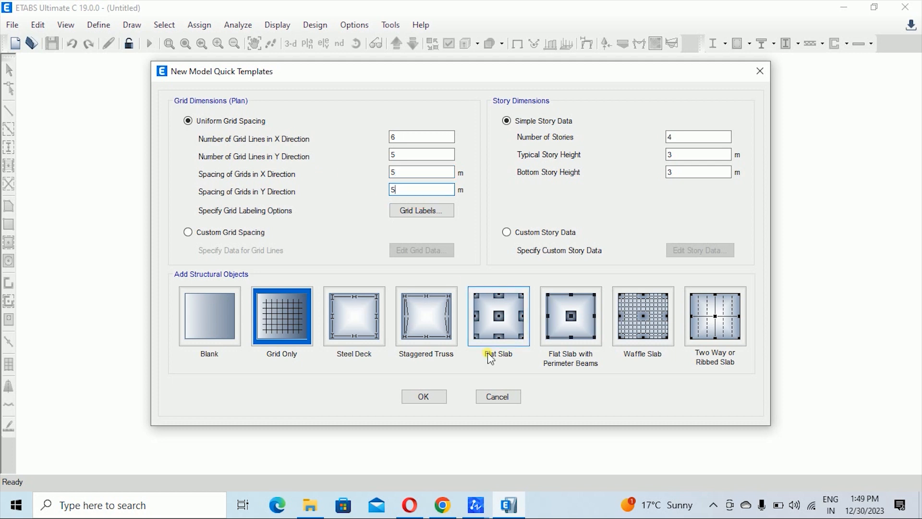
click(424, 398)
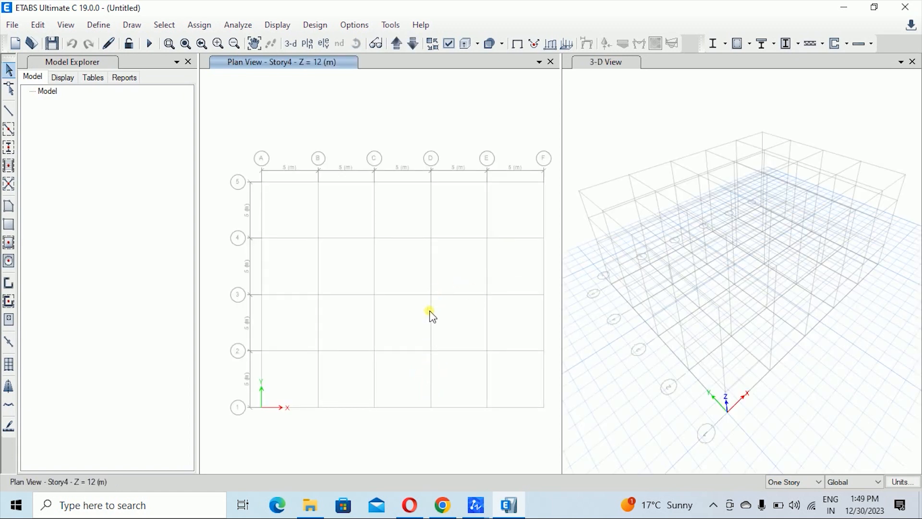
- Start another new model without saving the current one, using built-in Metric SI settings with Indian codes, and choose custom grid spacing
middle_drag(430, 311, 433, 259)
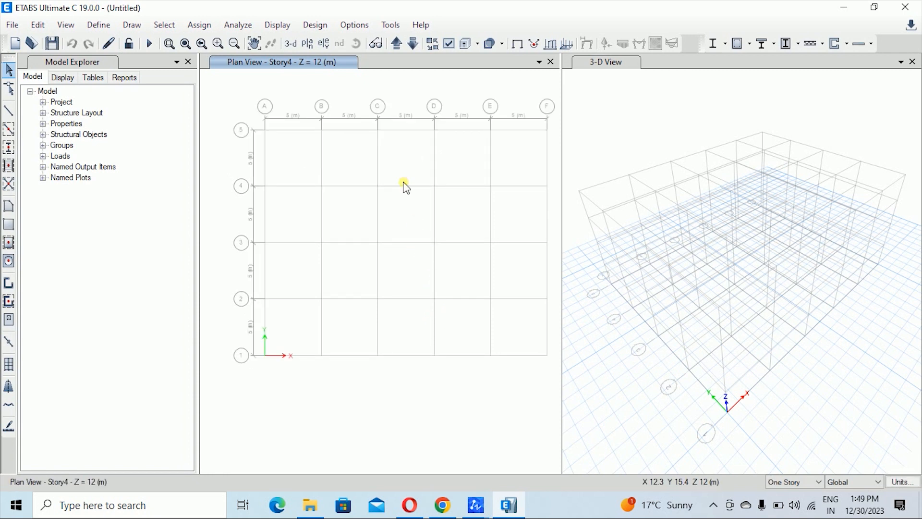
middle_drag(406, 188, 399, 193)
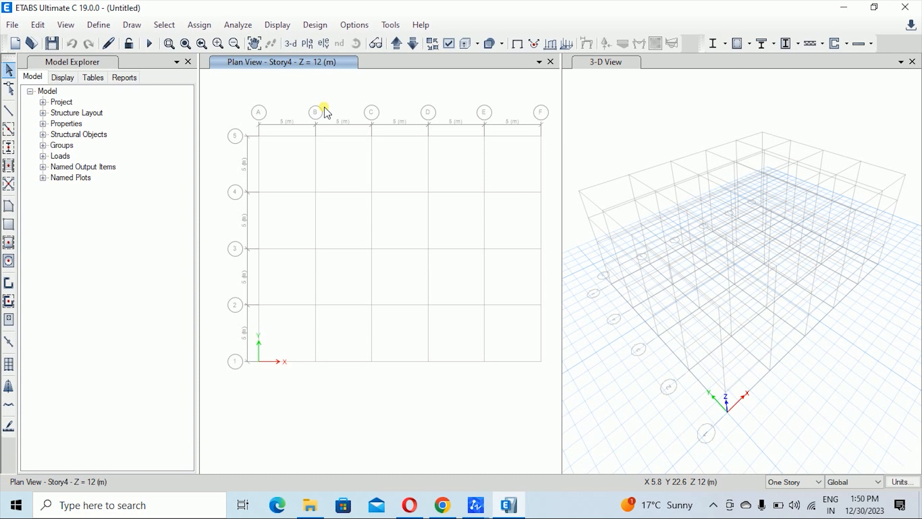
click(18, 25)
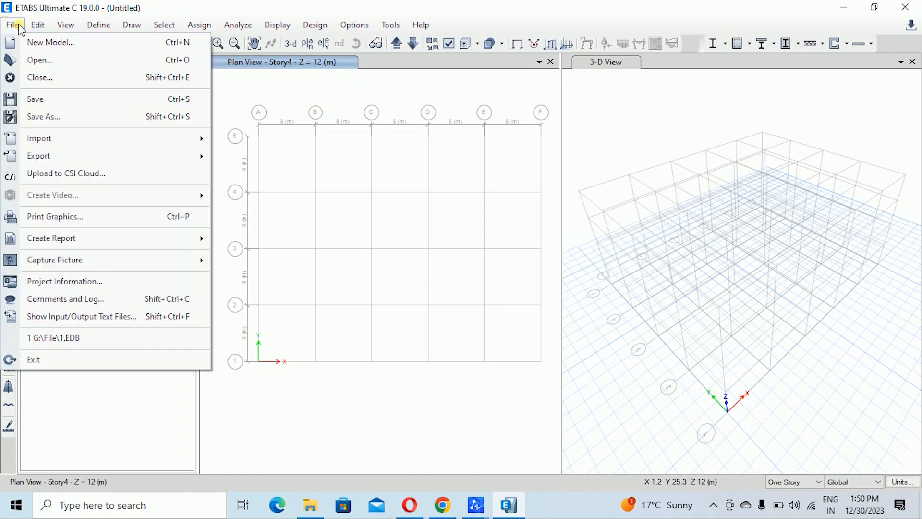
click(34, 44)
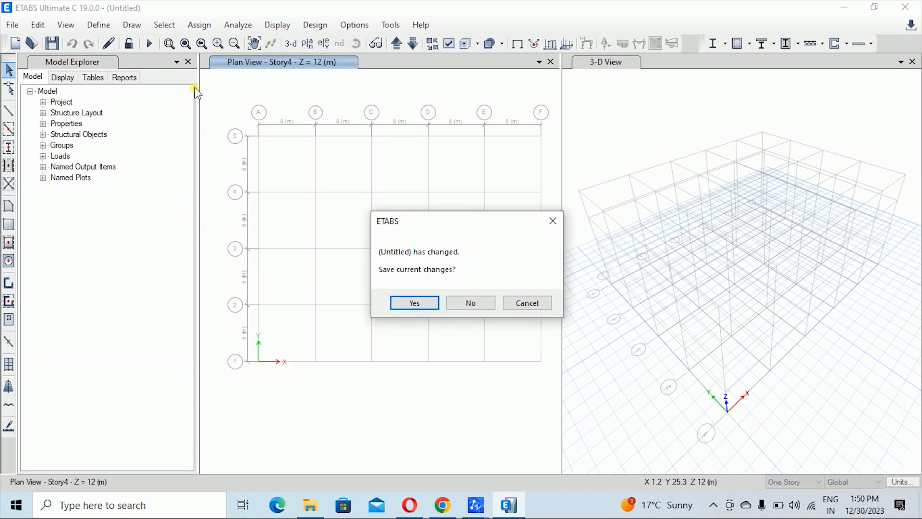
click(469, 303)
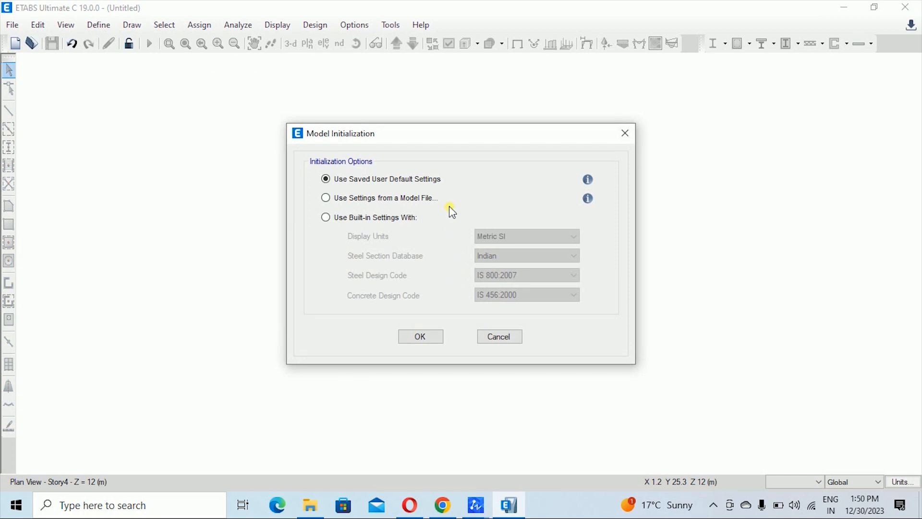
click(328, 220)
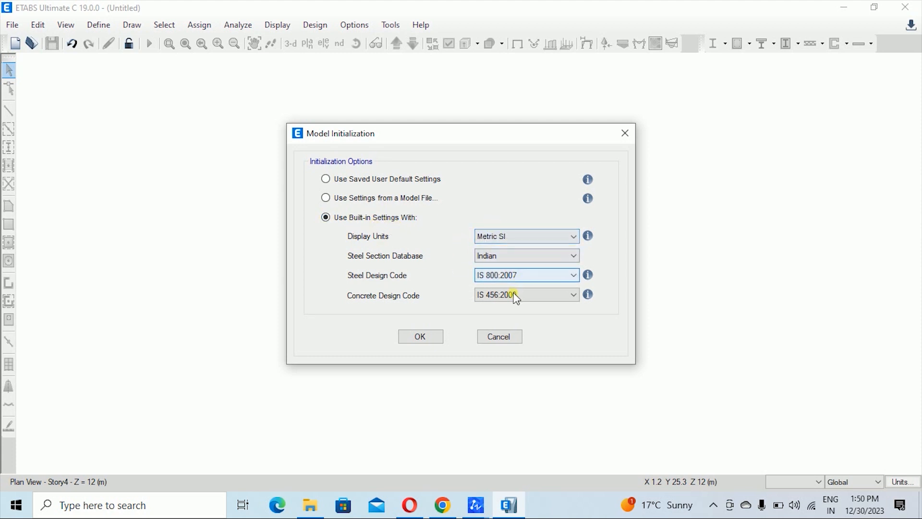
click(427, 337)
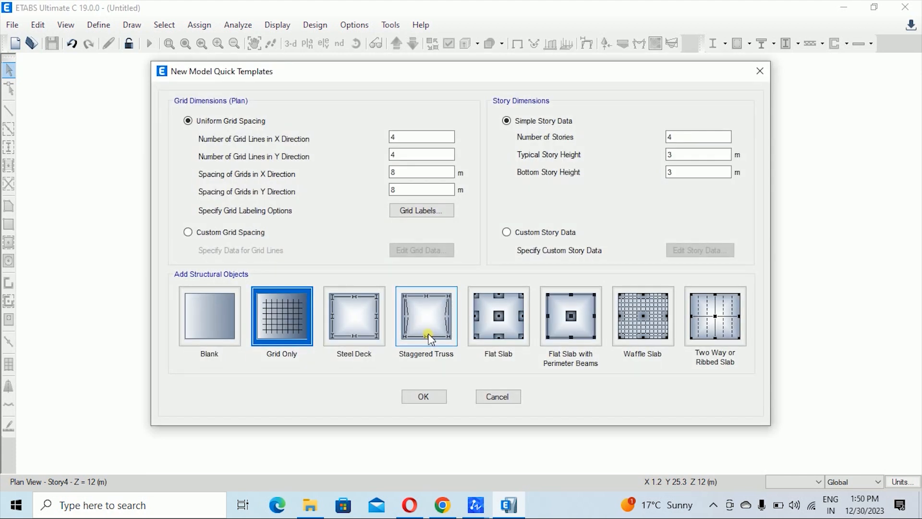
click(214, 234)
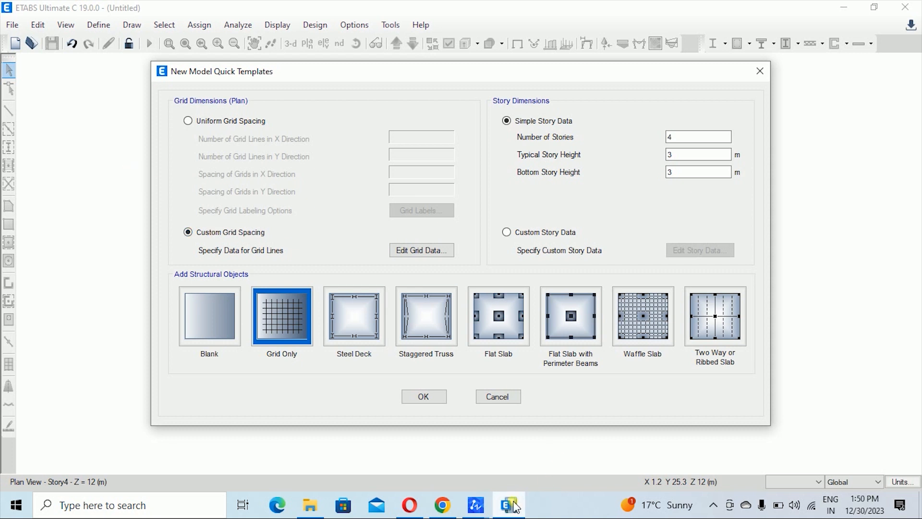
- Switch to the final framing plans drawing in ZWCAD and examine the dimensions between the numbered vertical grid lines
click(473, 510)
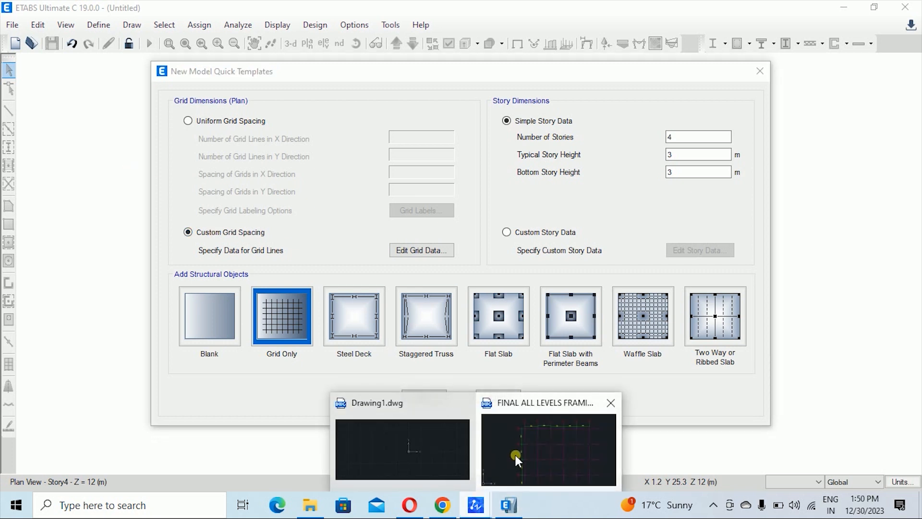
click(515, 454)
middle_drag(532, 306, 372, 256)
scroll(538, 246, up, 4)
middle_drag(516, 242, 472, 260)
scroll(346, 163, up, 1)
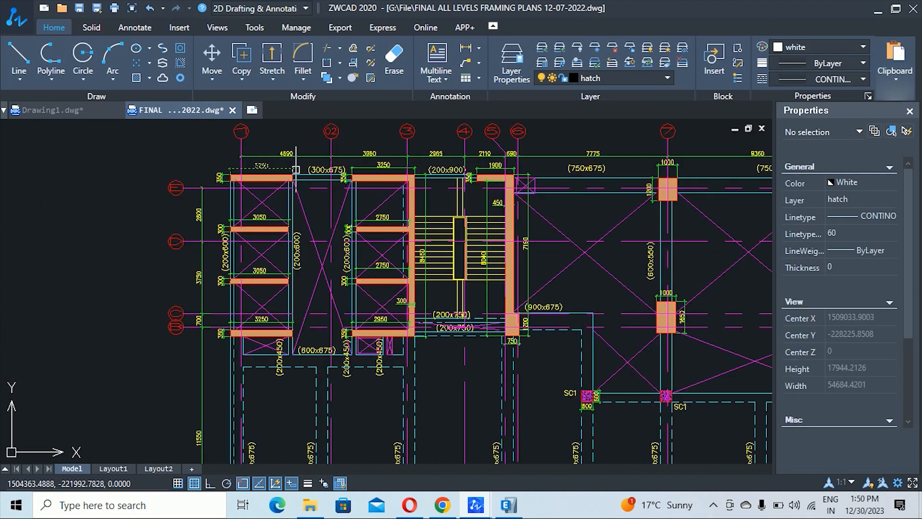
scroll(303, 161, up, 1)
scroll(268, 160, up, 6)
scroll(265, 162, down, 7)
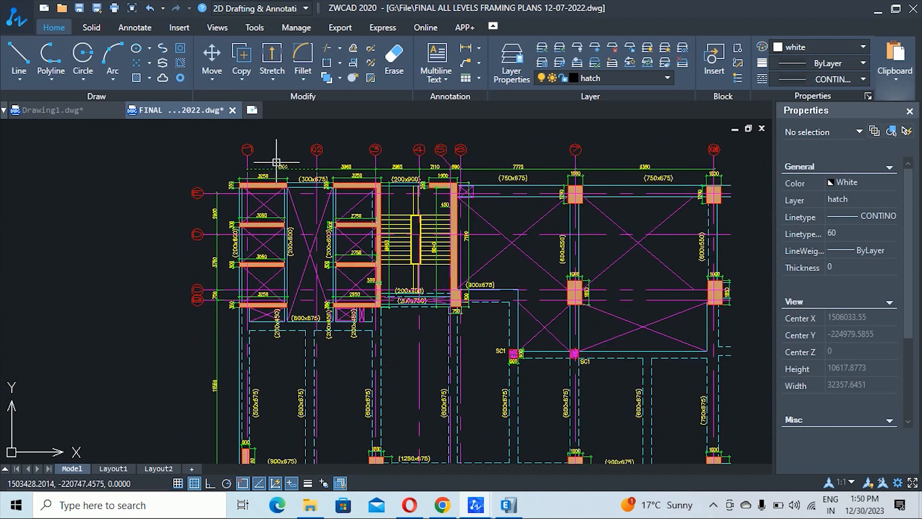
scroll(257, 165, up, 6)
middle_drag(261, 174, 257, 197)
scroll(327, 192, up, 2)
scroll(288, 180, down, 4)
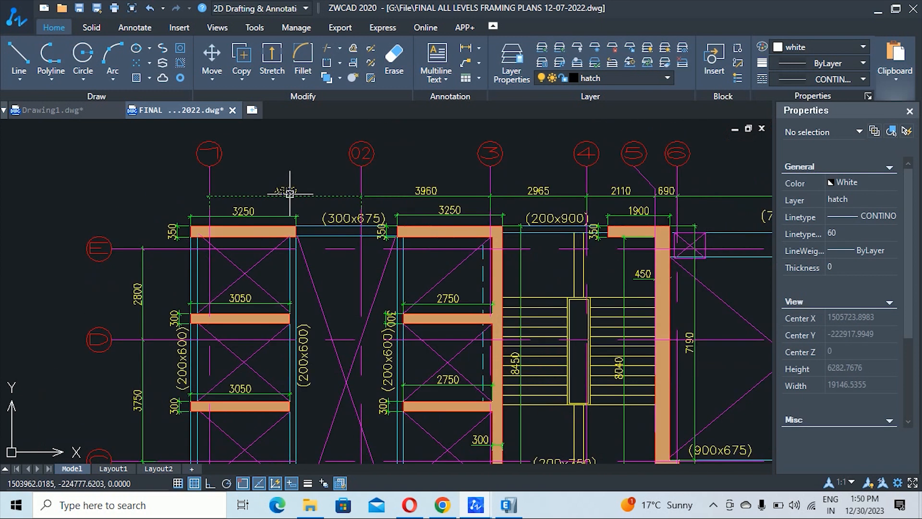
scroll(336, 179, up, 4)
scroll(524, 186, down, 4)
scroll(483, 192, up, 5)
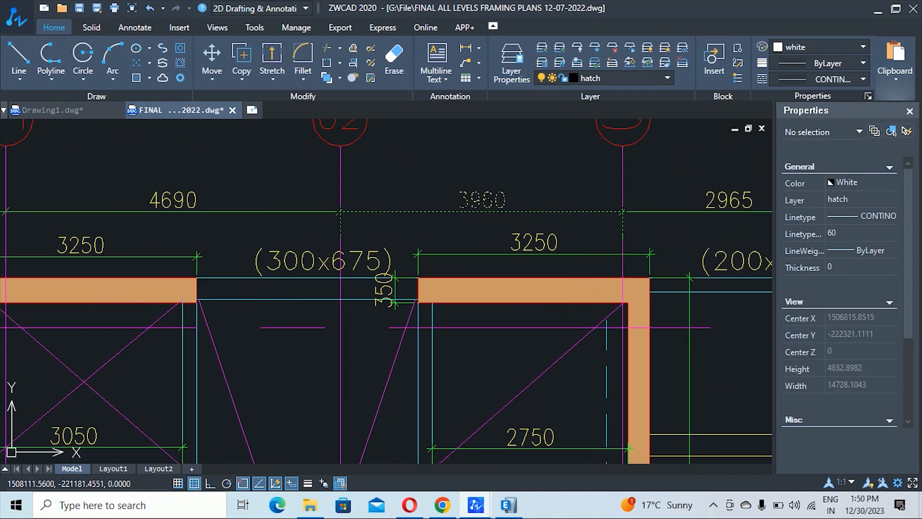
scroll(494, 173, down, 4)
scroll(330, 300, down, 2)
- Examine the dimensions between the lettered horizontal grid lines A to E of the irregular framing plan
middle_drag(327, 321, 348, 206)
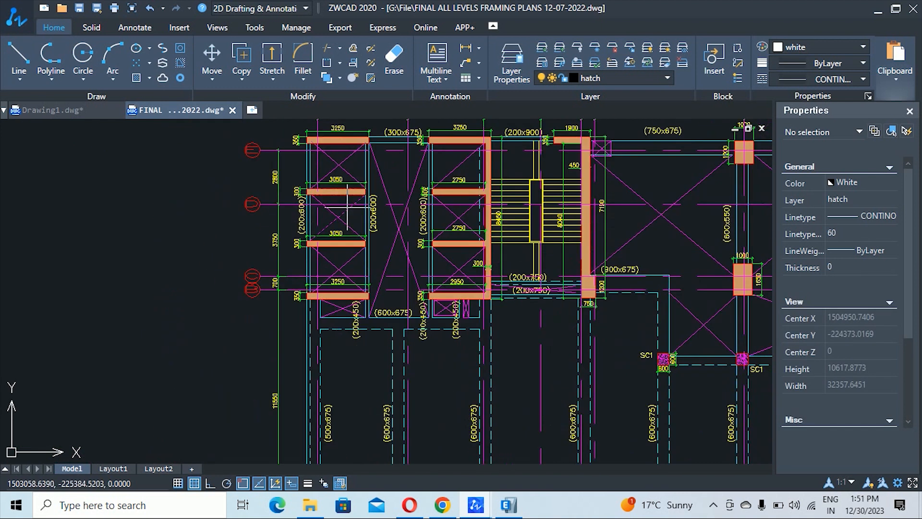
middle_drag(298, 437, 309, 312)
scroll(288, 293, up, 5)
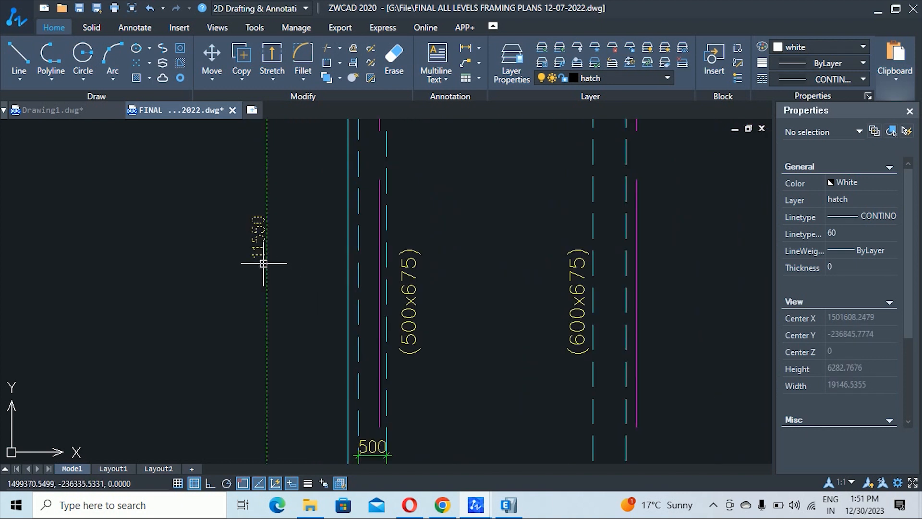
scroll(272, 231, down, 3)
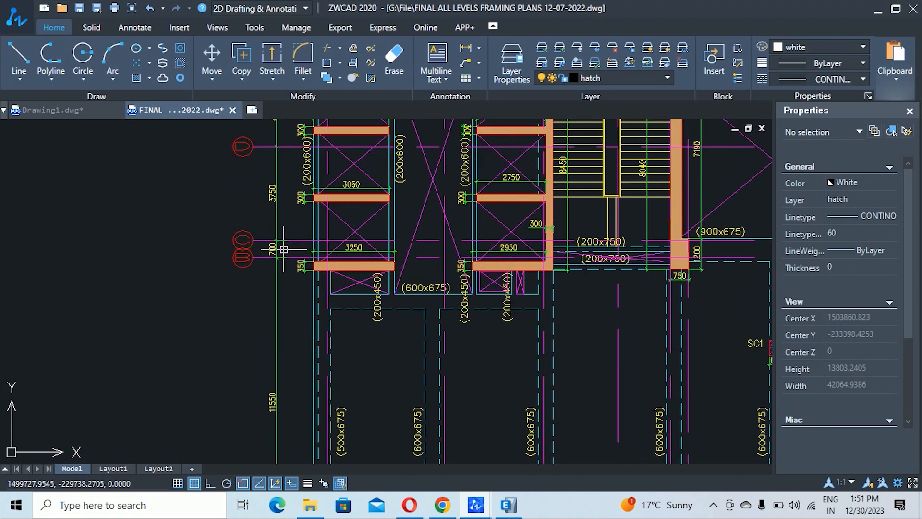
scroll(264, 255, up, 4)
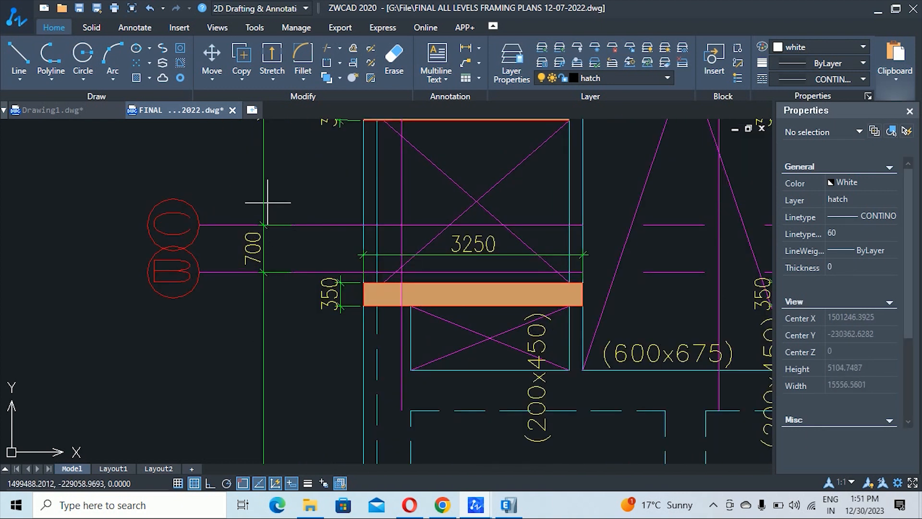
scroll(269, 225, down, 8)
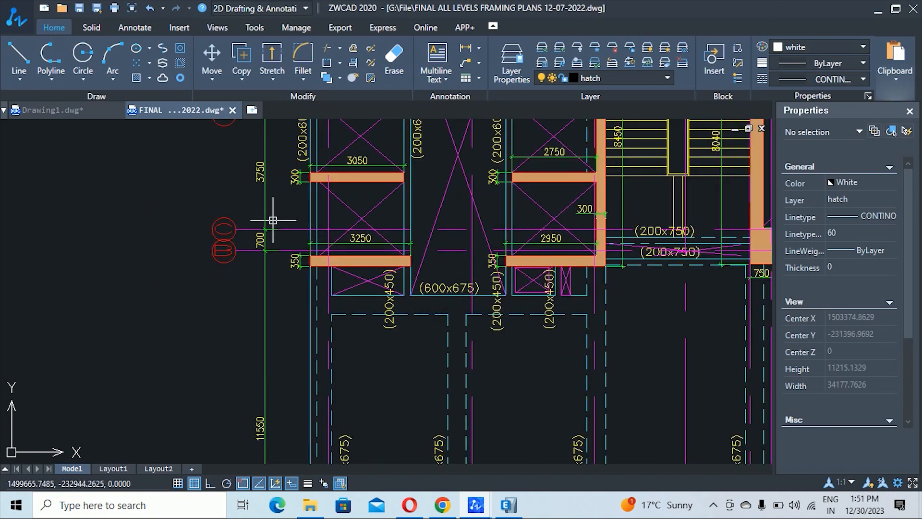
- Back in ETABS, open the custom grid data for editing, compare the ordinate and spacing displays, and keep the grid data displayed as spacing
click(509, 504)
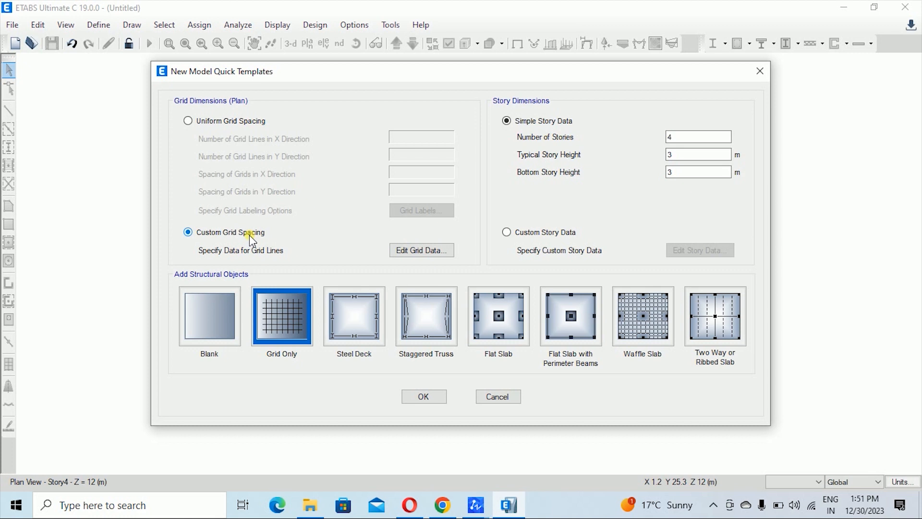
click(431, 251)
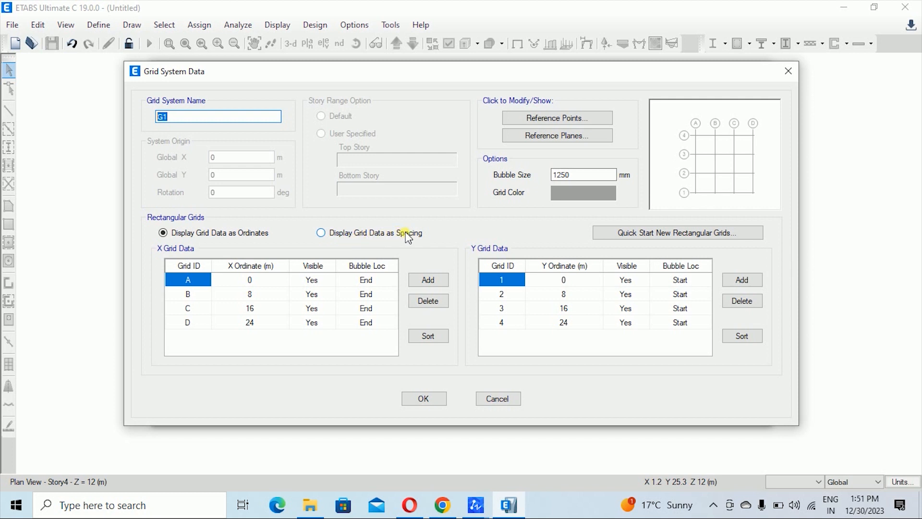
click(321, 232)
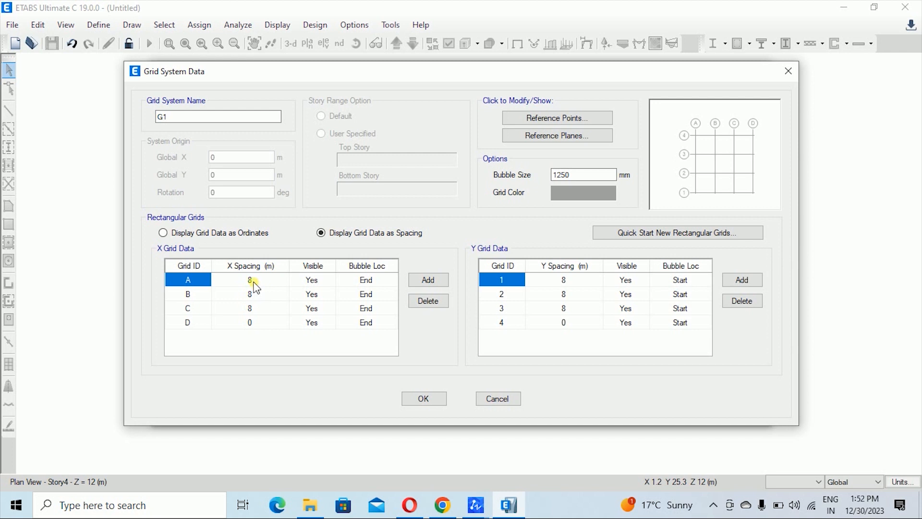
click(169, 234)
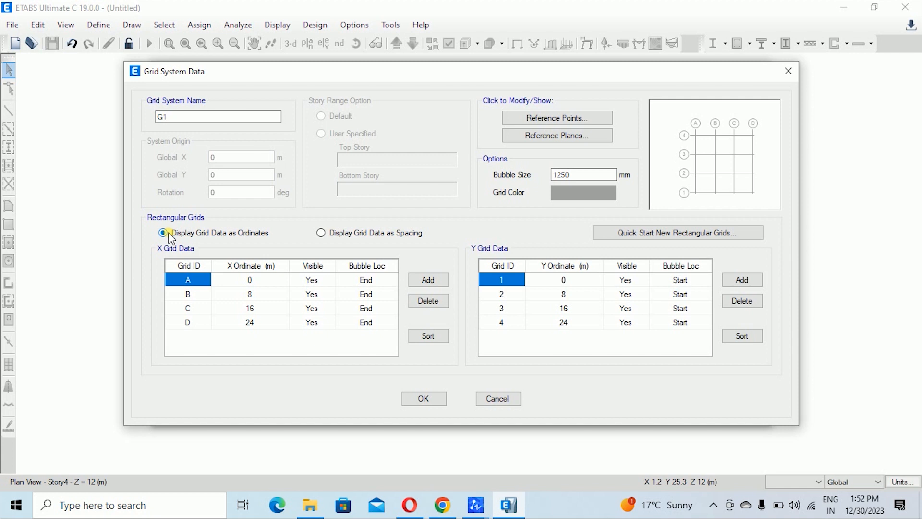
click(194, 284)
click(201, 283)
click(333, 235)
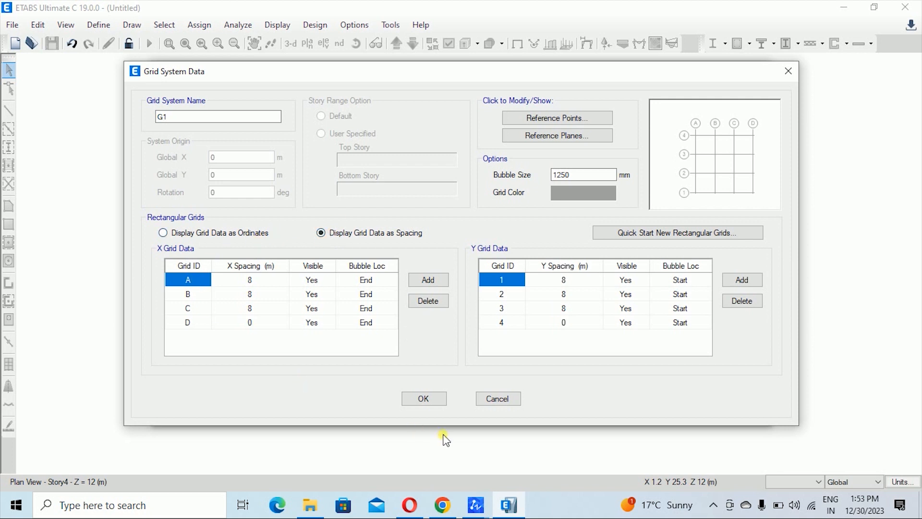
- In the ZWCAD framing plan, examine the grid labels and the spacings between grid lines in both the X and Y directions
click(485, 495)
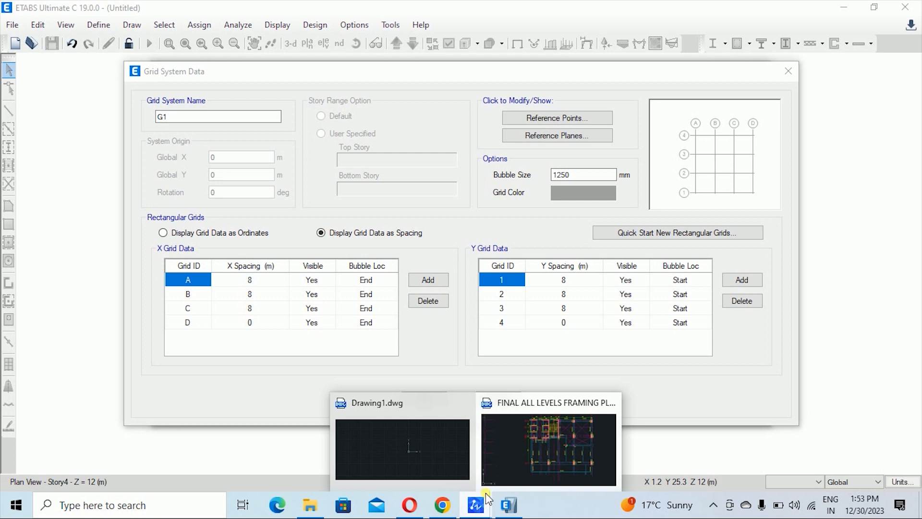
click(522, 457)
scroll(282, 179, up, 3)
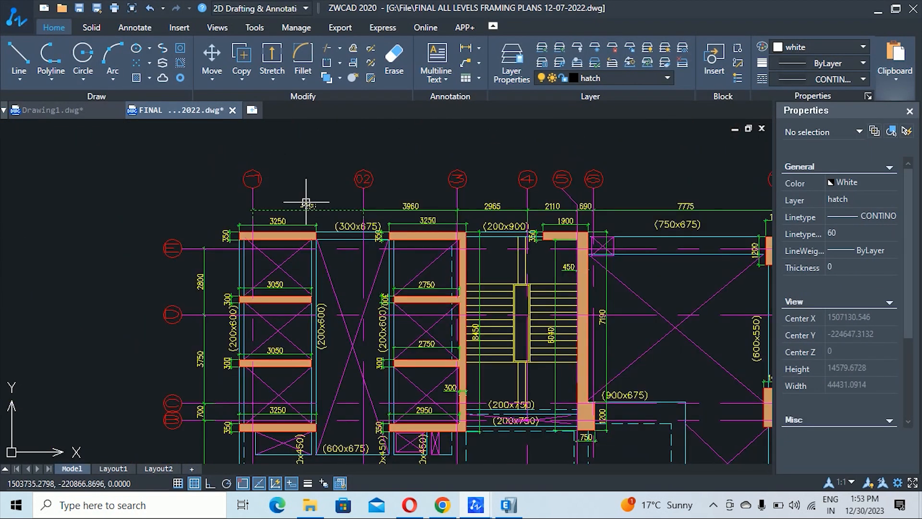
scroll(307, 205, up, 2)
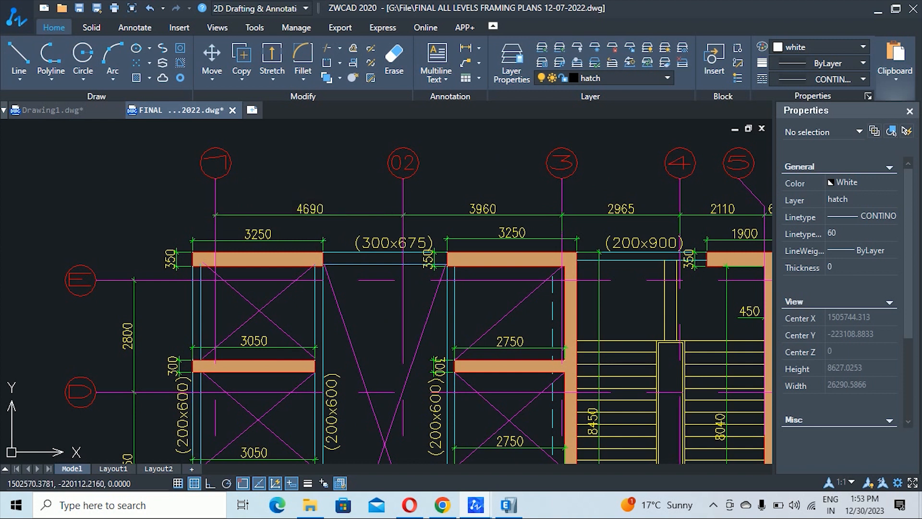
scroll(270, 176, down, 2)
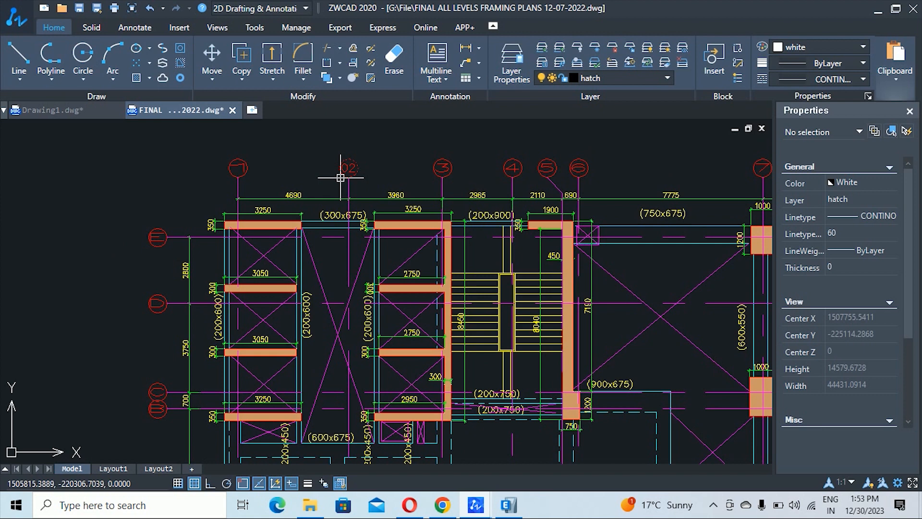
scroll(242, 330, down, 3)
scroll(241, 330, up, 5)
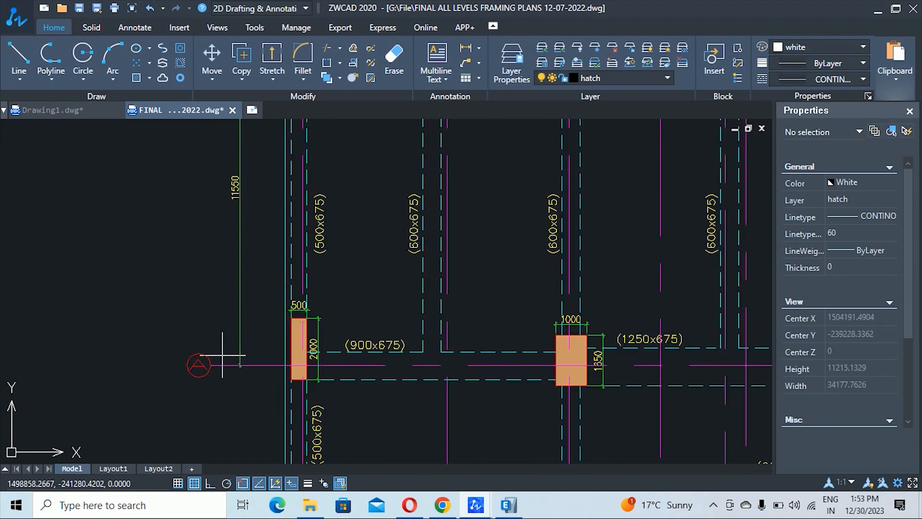
scroll(206, 371, down, 3)
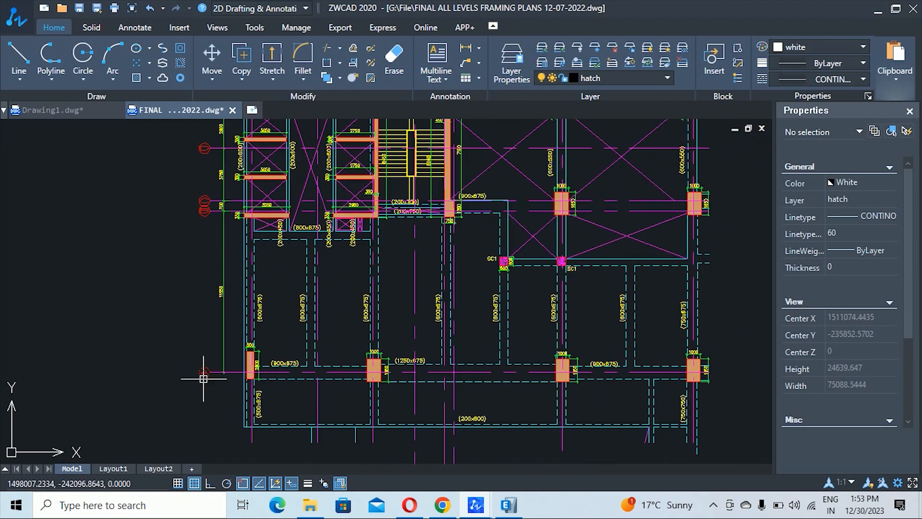
scroll(200, 371, up, 3)
scroll(200, 371, down, 3)
scroll(200, 220, up, 3)
scroll(198, 203, down, 1)
scroll(218, 350, up, 3)
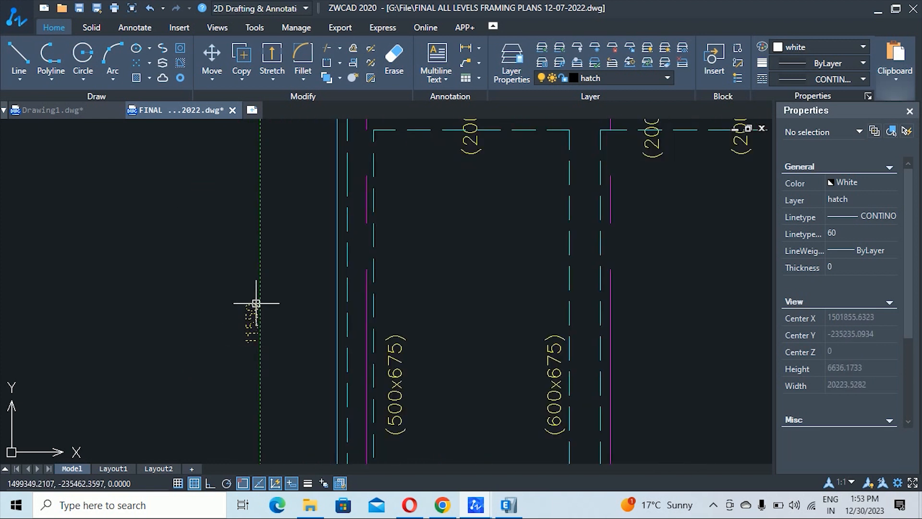
scroll(247, 261, down, 3)
- Start editing the first X grid ID in ETABS, and recheck the numbered grid labels in the ZWCAD framing plan
click(509, 504)
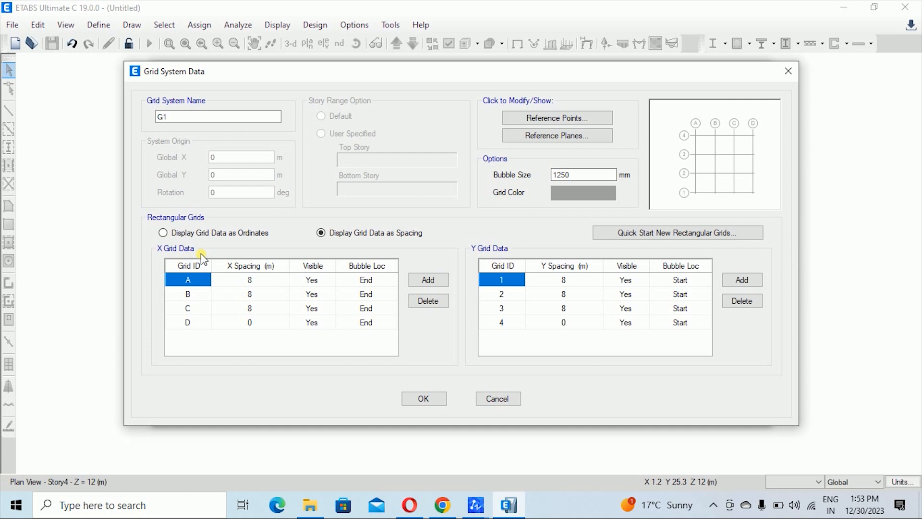
click(193, 283)
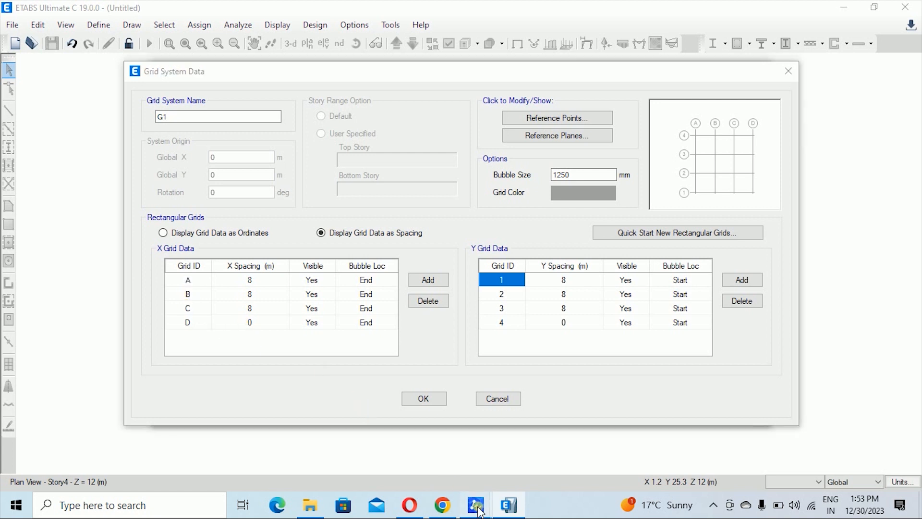
mouse_move(476, 505)
click(523, 447)
scroll(499, 288, up, 3)
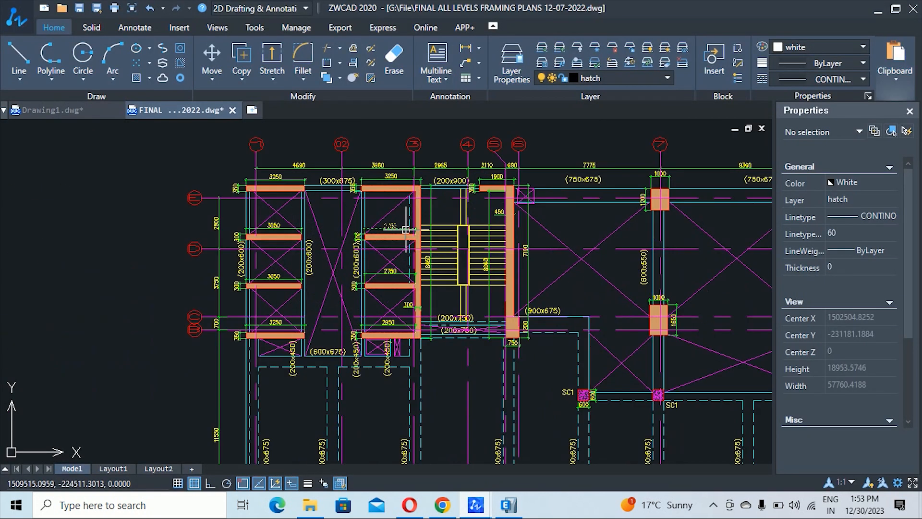
scroll(307, 202, down, 1)
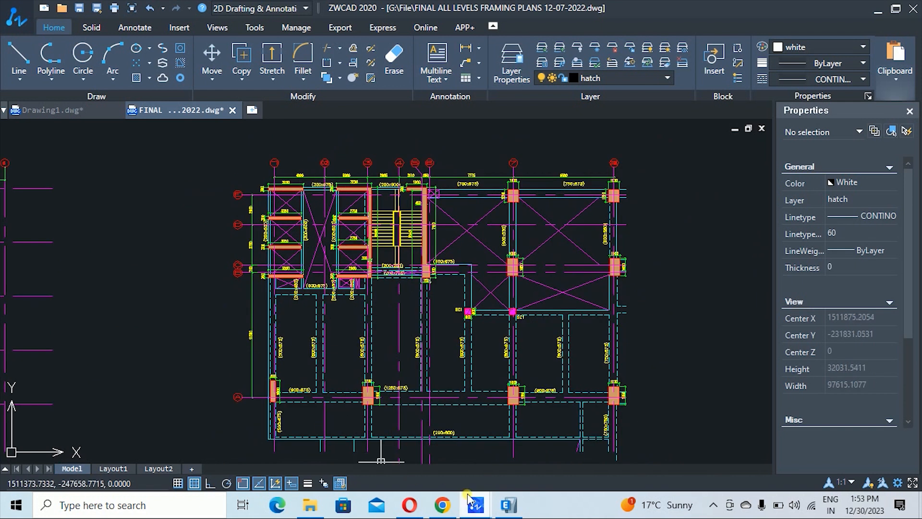
- In ETABS, rename X grid IDs A to D as 1, 2, 3 and 4, and add X grid lines 5 and 6
click(508, 504)
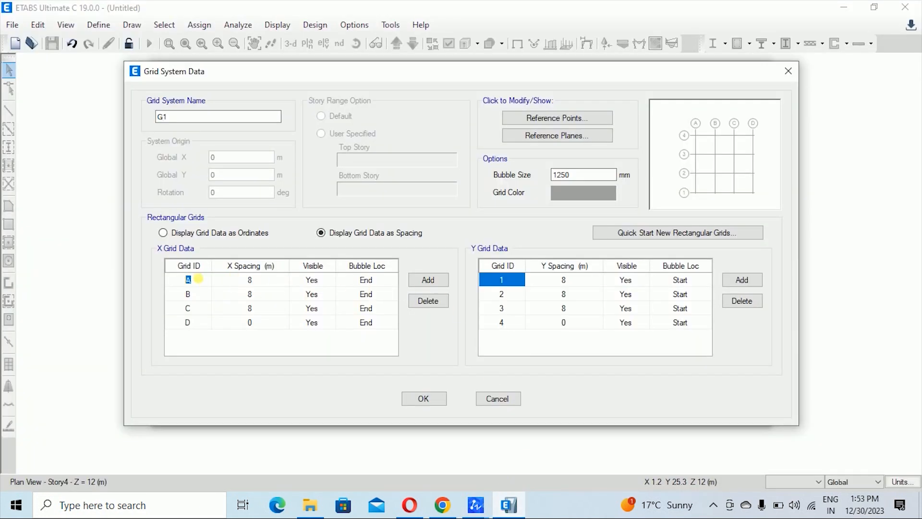
text(1)
text(2)
click(191, 308)
text(3)
text(4)
click(429, 280)
click(435, 286)
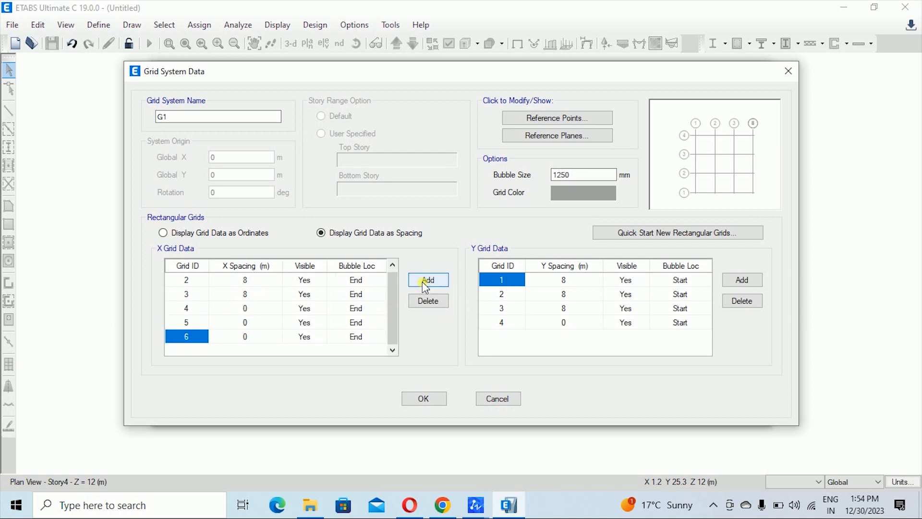
- Check how many numbered grid lines the ZWCAD framing plan has, and add X grid line 7 in ETABS
mouse_move(487, 507)
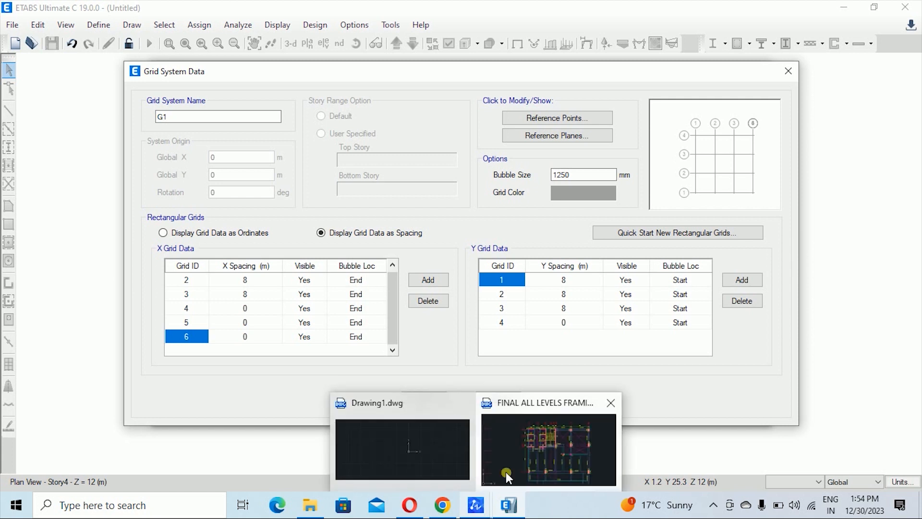
click(552, 442)
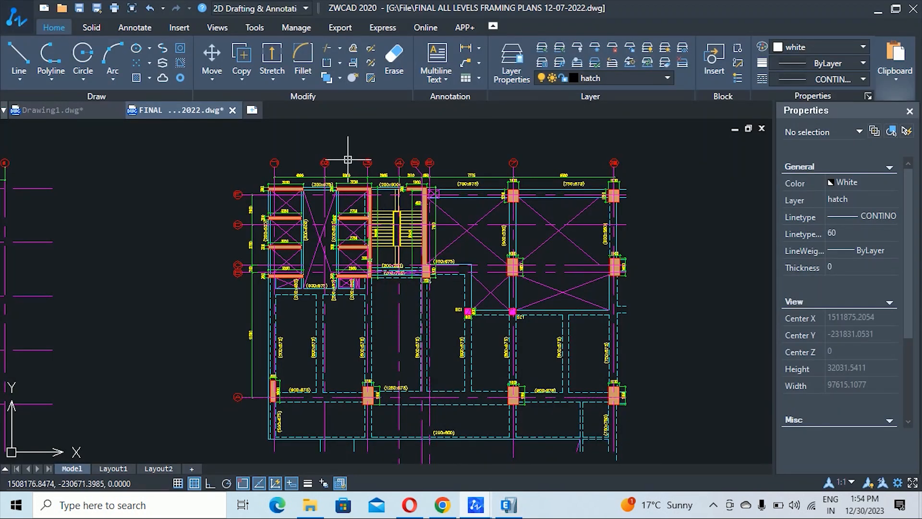
scroll(344, 162, up, 2)
scroll(234, 164, down, 1)
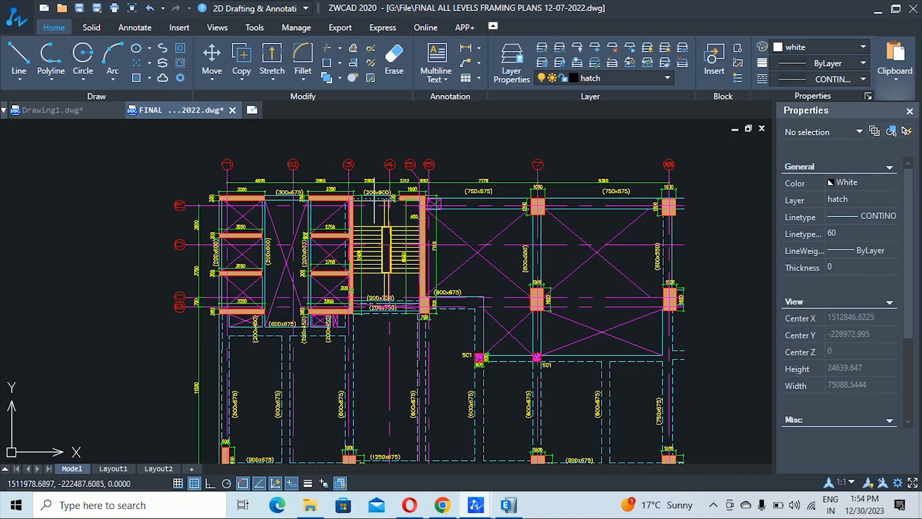
scroll(668, 166, up, 3)
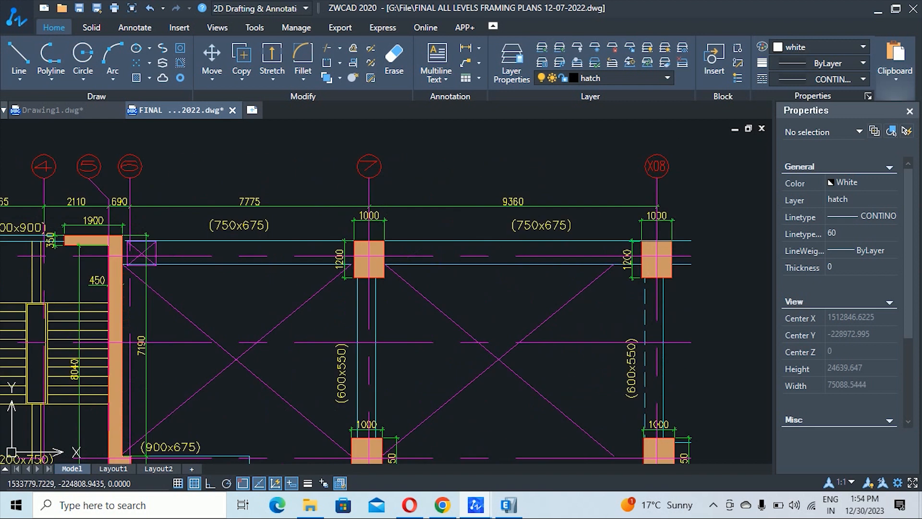
scroll(615, 162, down, 4)
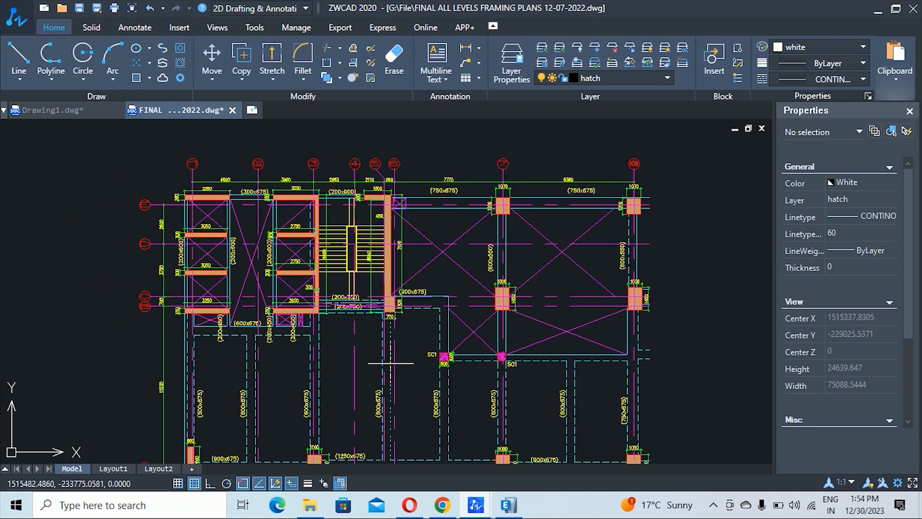
click(510, 505)
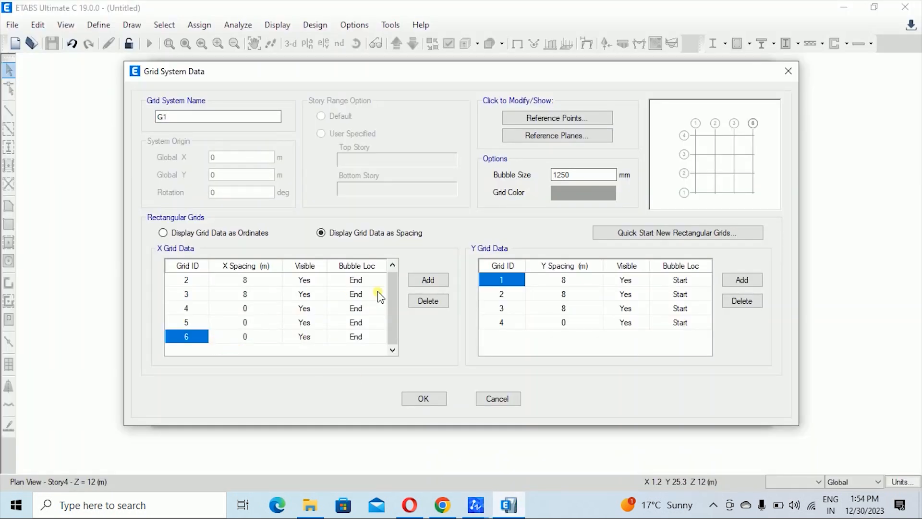
click(425, 283)
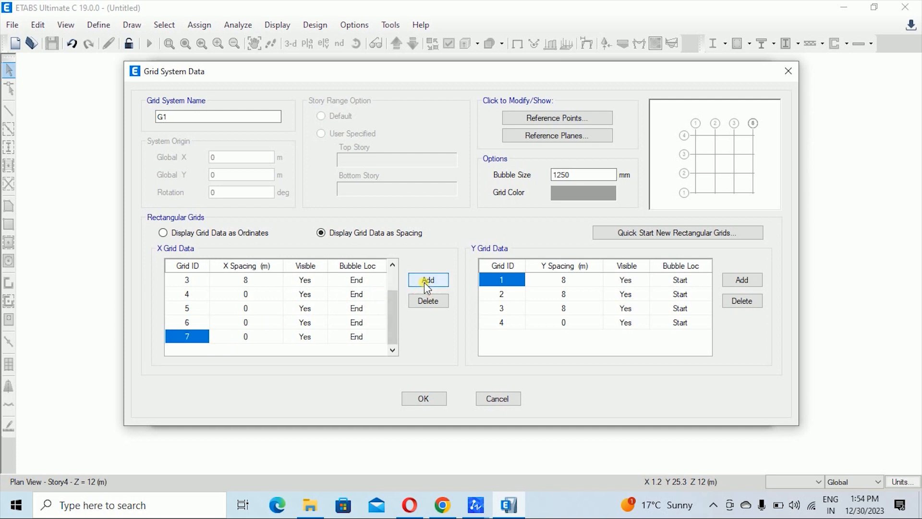
- Check the spacing between grids 1 and 2 in the ZWCAD framing plan, and set X grid 1's spacing to 4.69 m in ETABS
scroll(274, 303, up, 1)
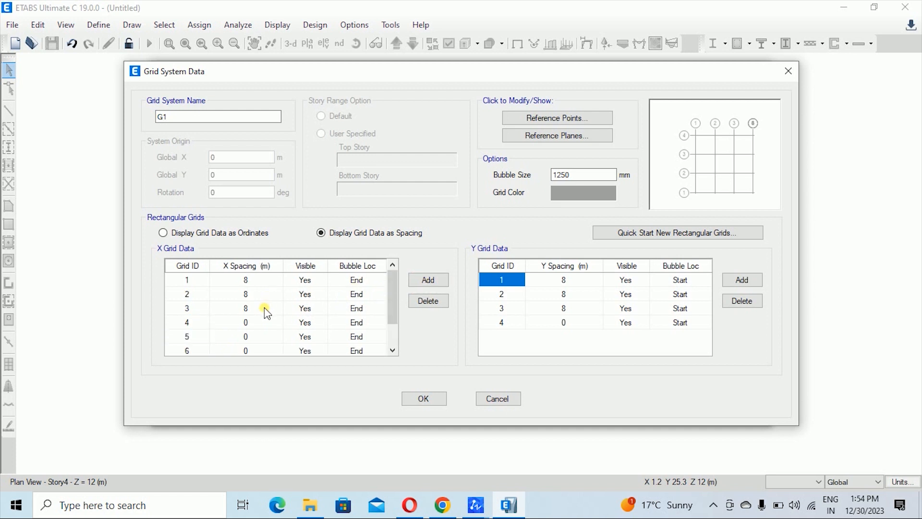
click(250, 281)
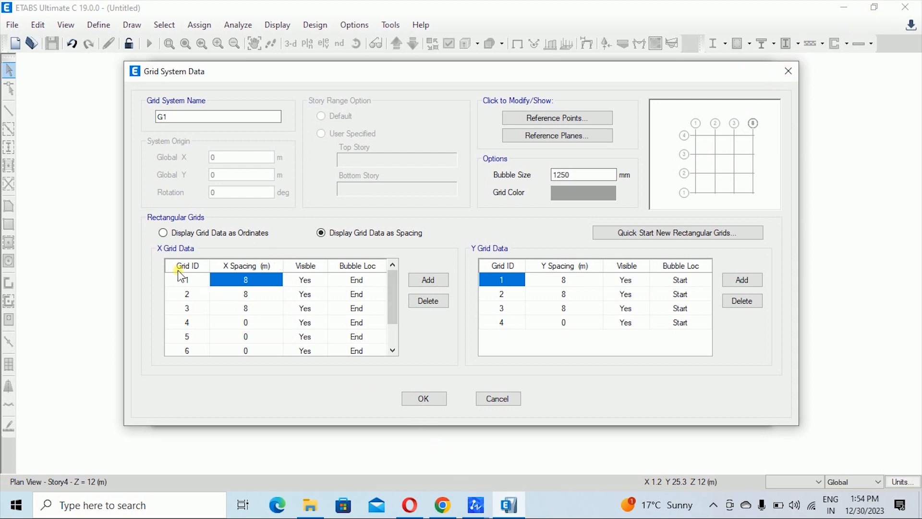
click(475, 504)
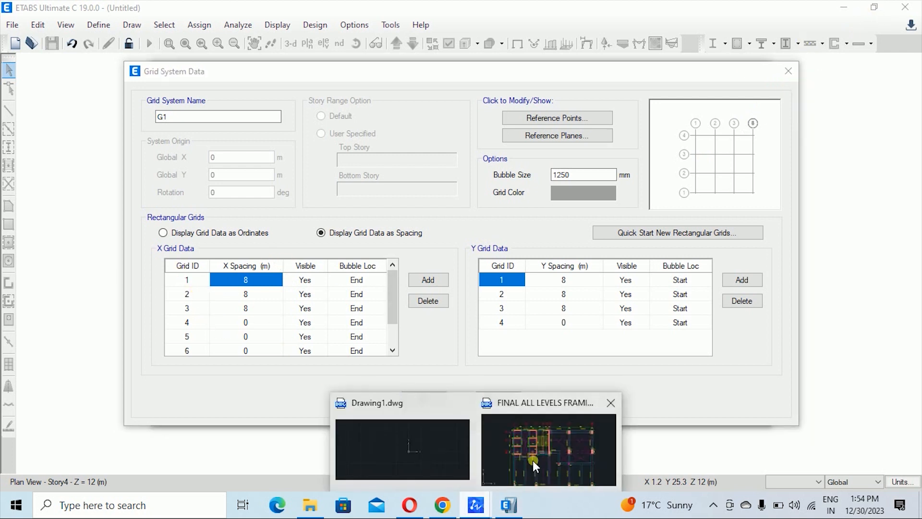
click(532, 460)
scroll(234, 192, up, 5)
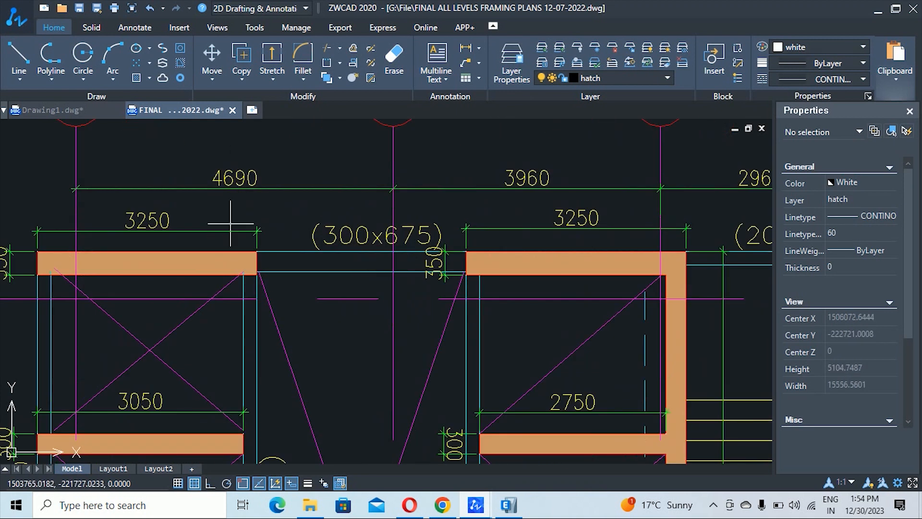
scroll(231, 224, down, 4)
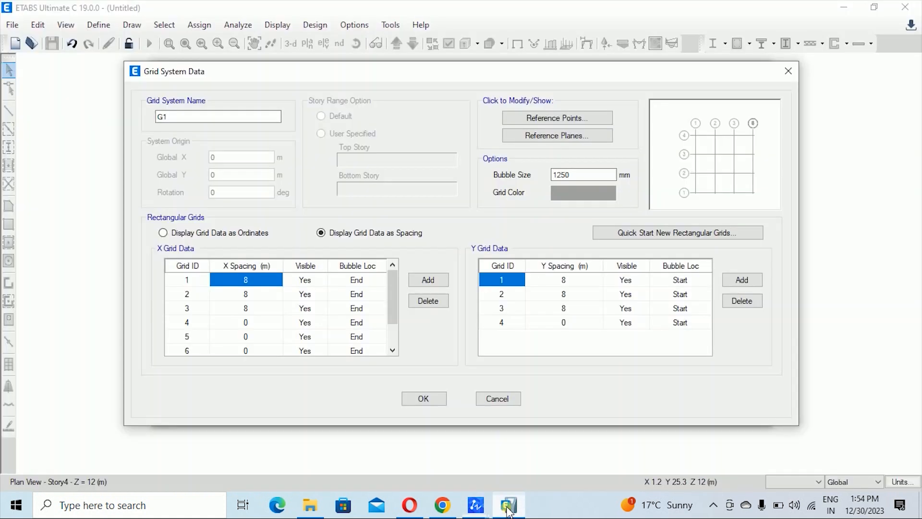
click(508, 504)
click(236, 285)
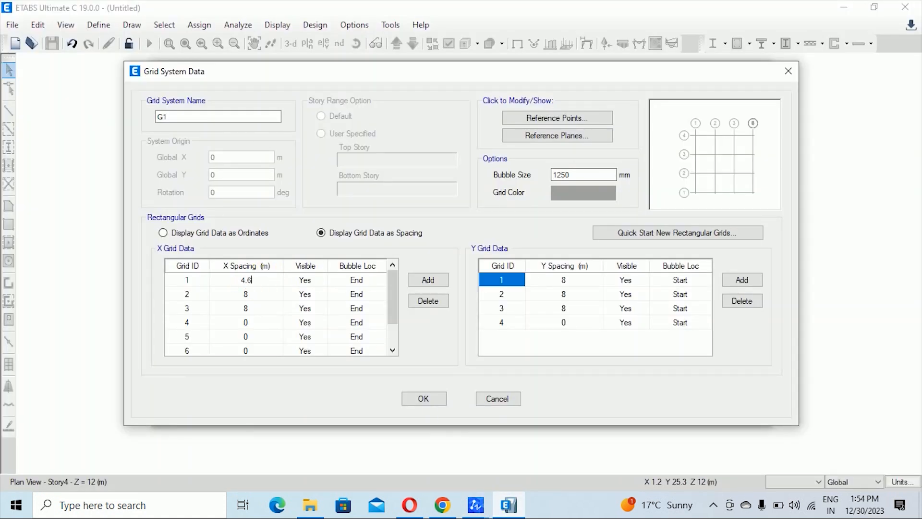
text(4.69)
- Check the spacing between grids 2 and 3 in the ZWCAD plan, and set X grid 2's spacing to 3.69 m in ETABS
click(239, 294)
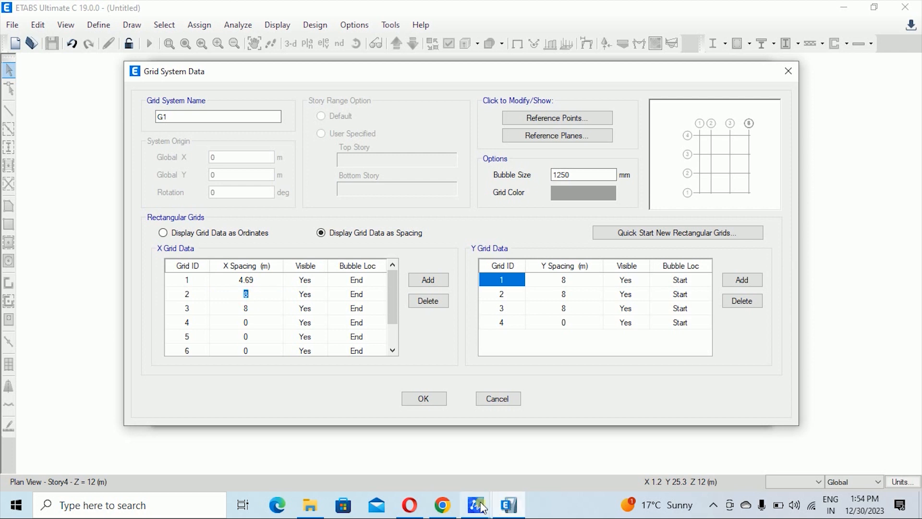
mouse_move(485, 506)
click(529, 459)
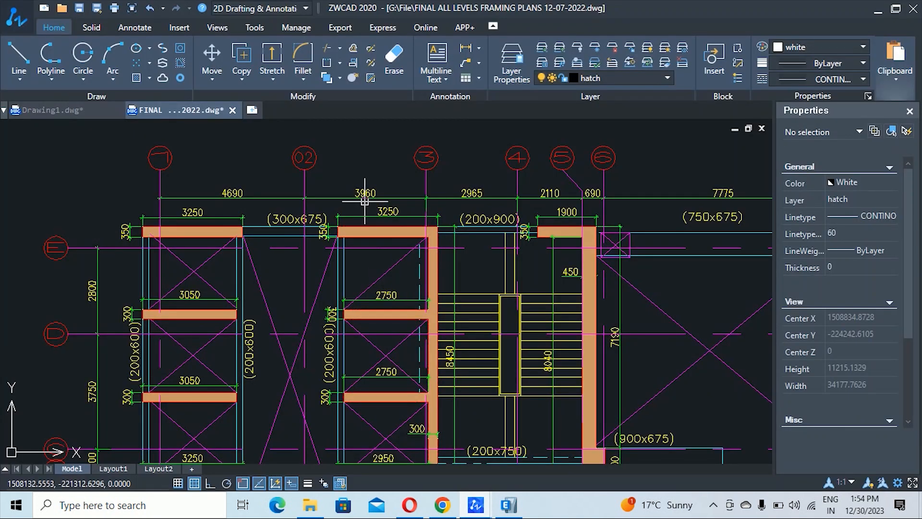
click(508, 504)
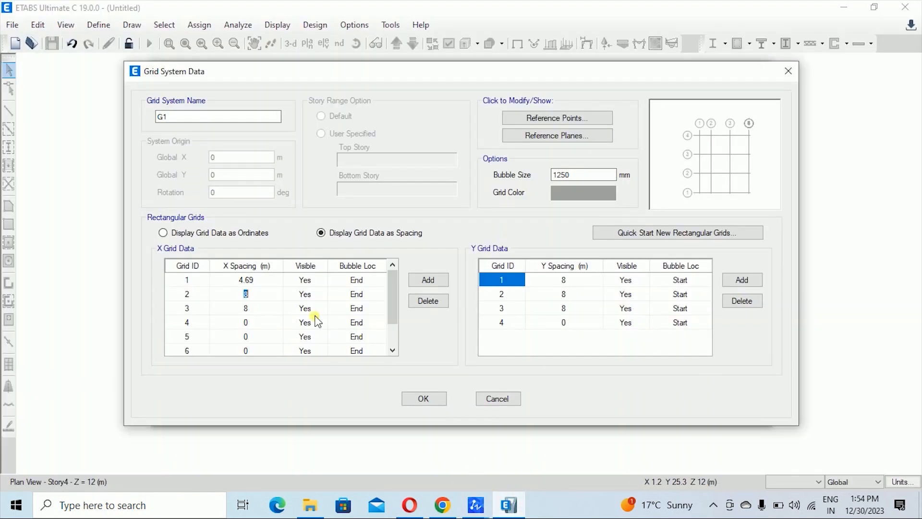
click(259, 305)
- Look up the spacing between grids 3 and 4 in the ZWCAD plan, and set X grid 3's spacing to 2.965 m in ETABS
click(248, 309)
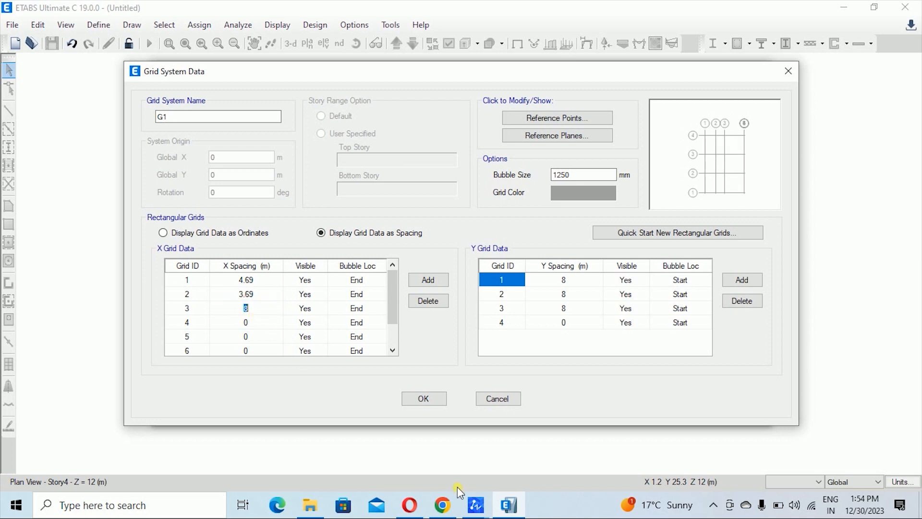
mouse_move(475, 504)
click(506, 441)
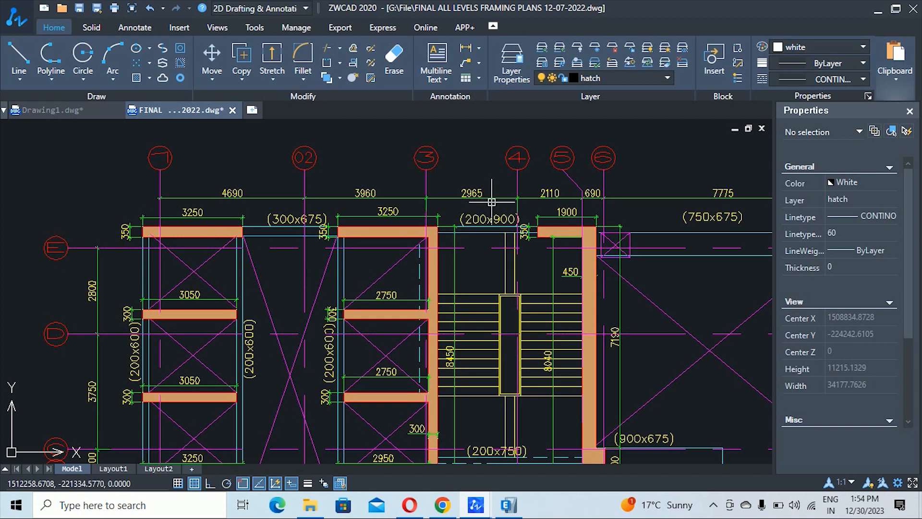
click(504, 505)
text(965)
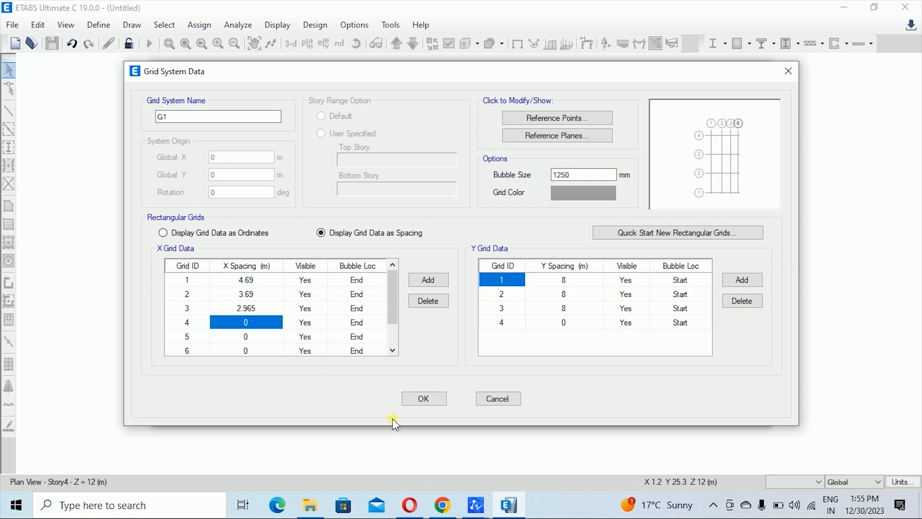
- Look up the spacing between grids 4 and 5 in the ZWCAD plan, and set X grid 4's spacing to 2.11 m in ETABS
click(476, 504)
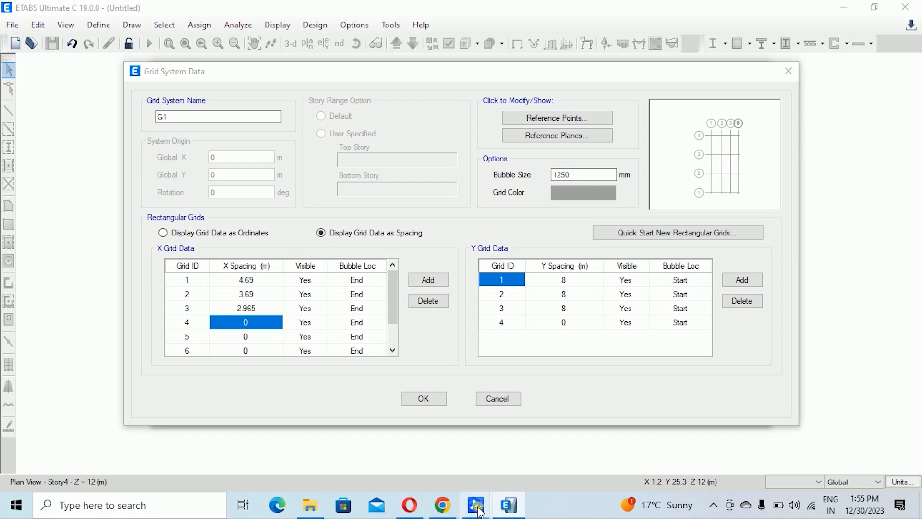
click(535, 459)
middle_drag(528, 262, 470, 254)
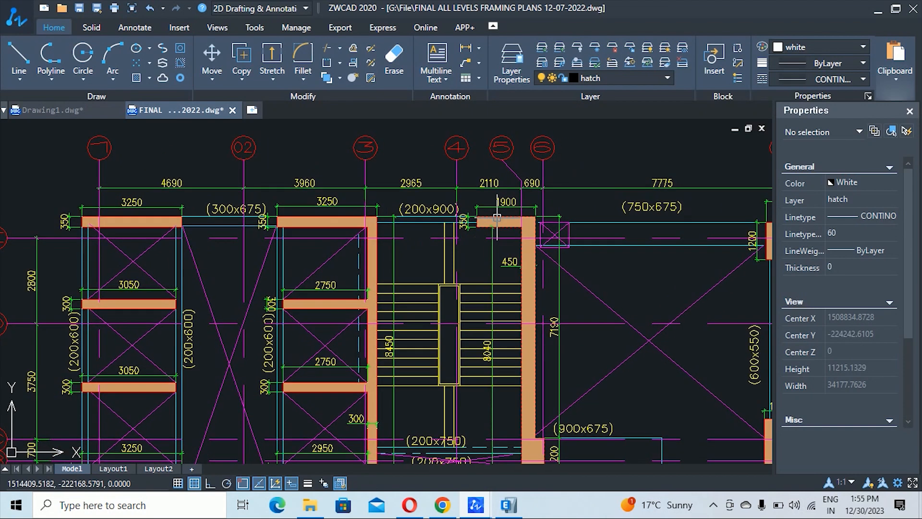
scroll(495, 201, up, 1)
click(508, 504)
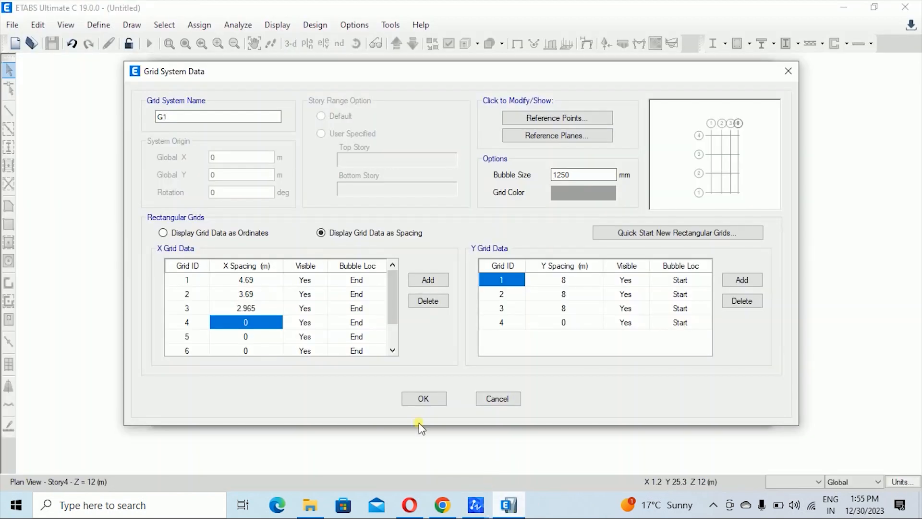
click(261, 323)
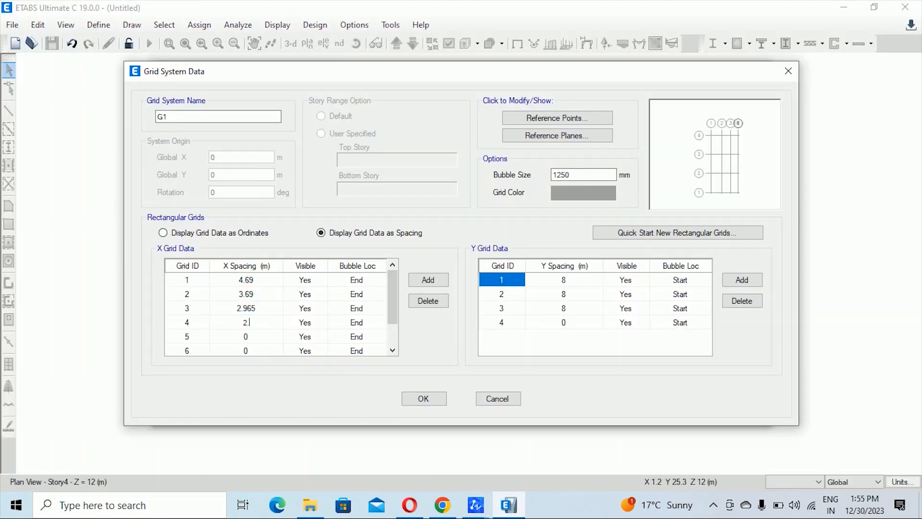
text(2.11)
- Look up the spacing between grids 5 and 6 in the ZWCAD plan, and set X grid 5's spacing to 0.69 m in ETABS
click(247, 337)
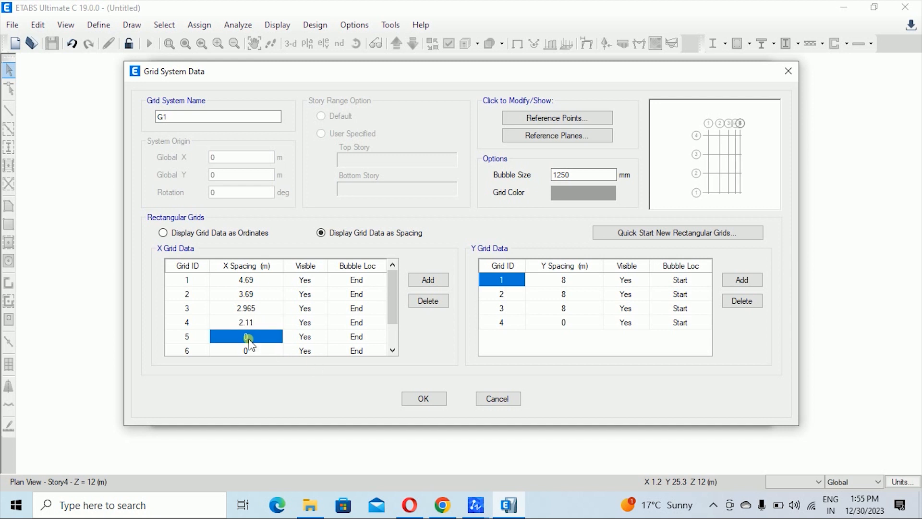
mouse_move(476, 504)
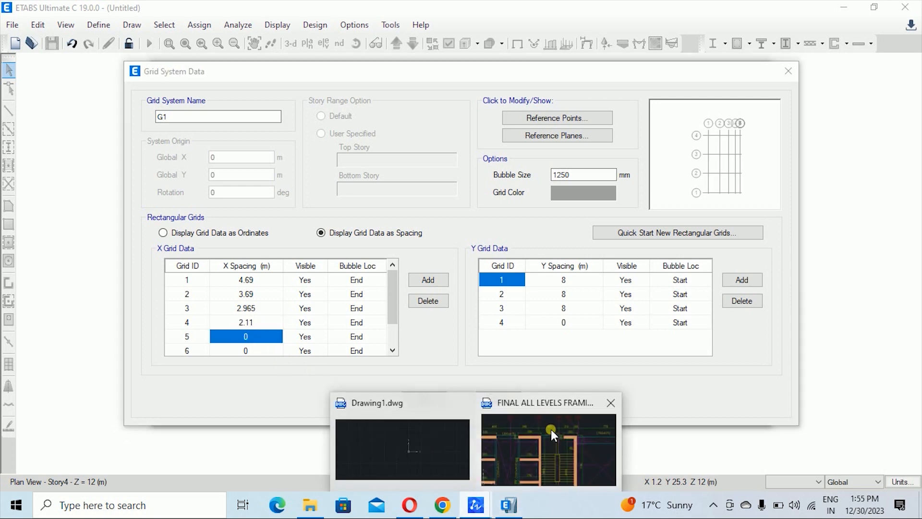
click(551, 429)
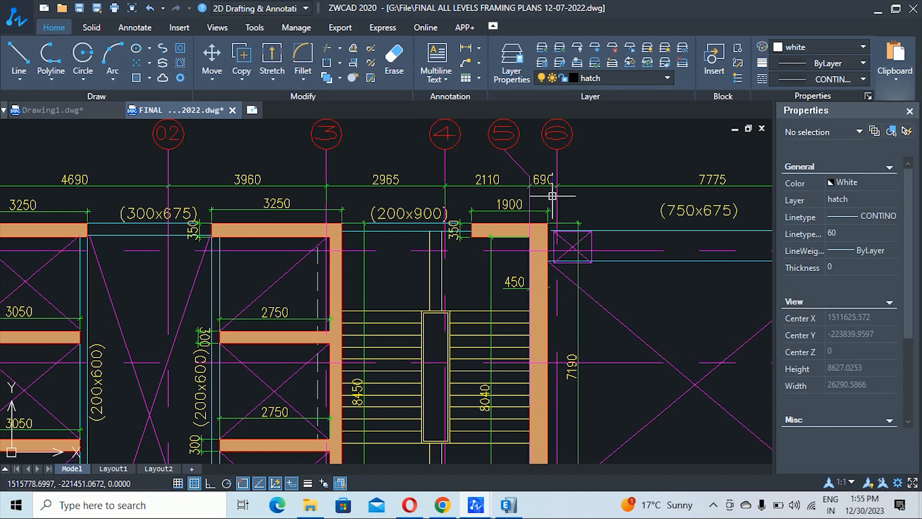
scroll(548, 185, up, 2)
scroll(542, 169, down, 3)
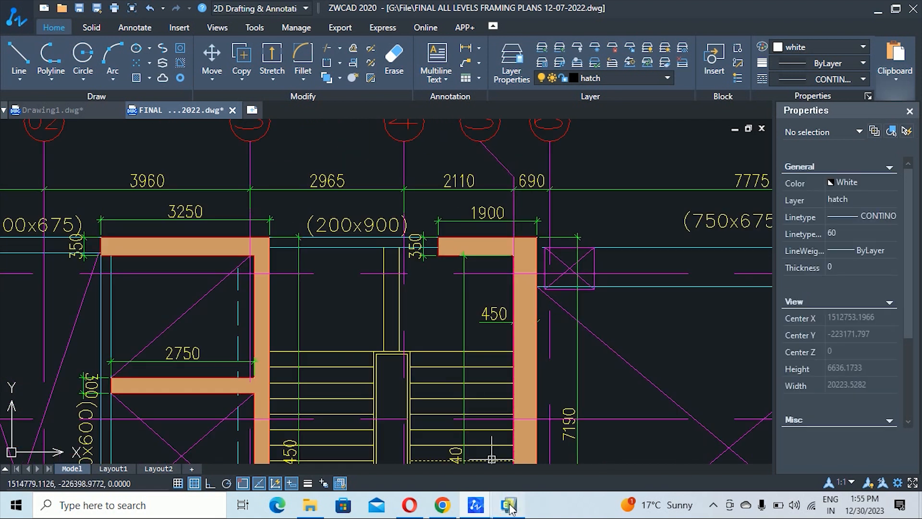
click(508, 504)
text(0)
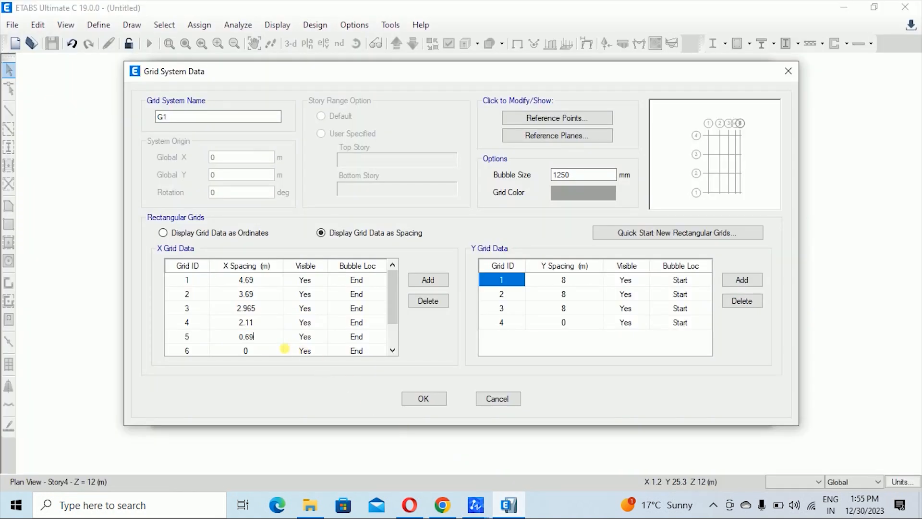
text(.69)
- Look up the spacing between grids 6 and 7 in the ZWCAD plan, and set X grid 6's spacing to 7.775 m in ETABS
scroll(286, 342, down, 1)
click(252, 309)
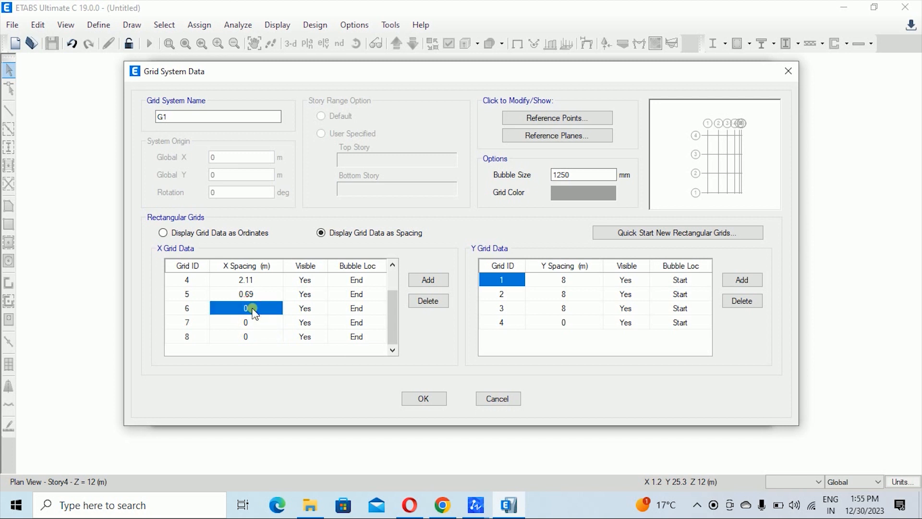
mouse_move(476, 504)
click(529, 422)
scroll(438, 303, down, 4)
scroll(484, 239, up, 5)
middle_drag(478, 237, 365, 216)
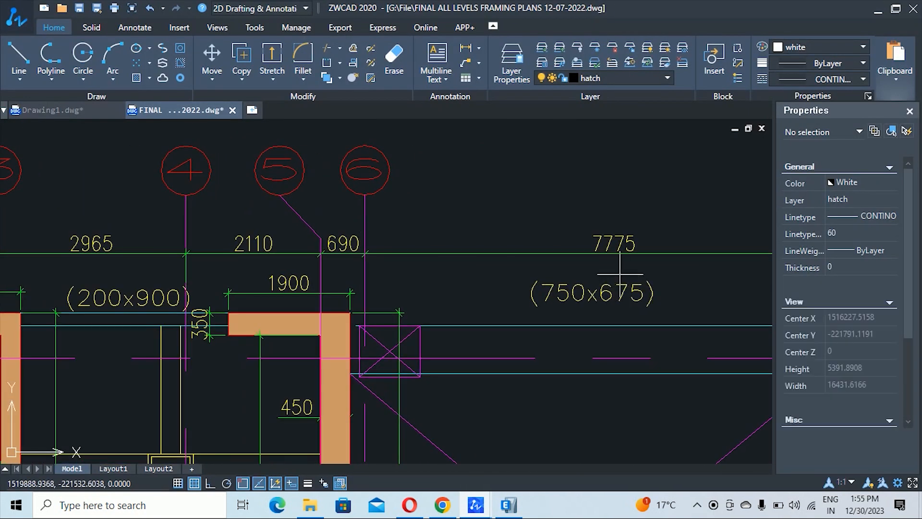
click(511, 502)
click(261, 310)
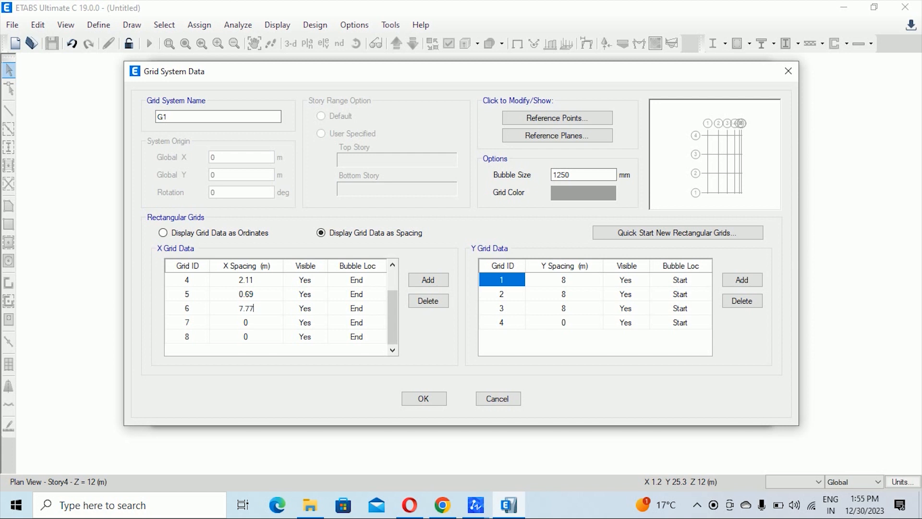
- Look up the spacing from grid 7 to the last grid in the ZWCAD plan, and set X grid 7's spacing to 9.36 m in ETABS
click(255, 323)
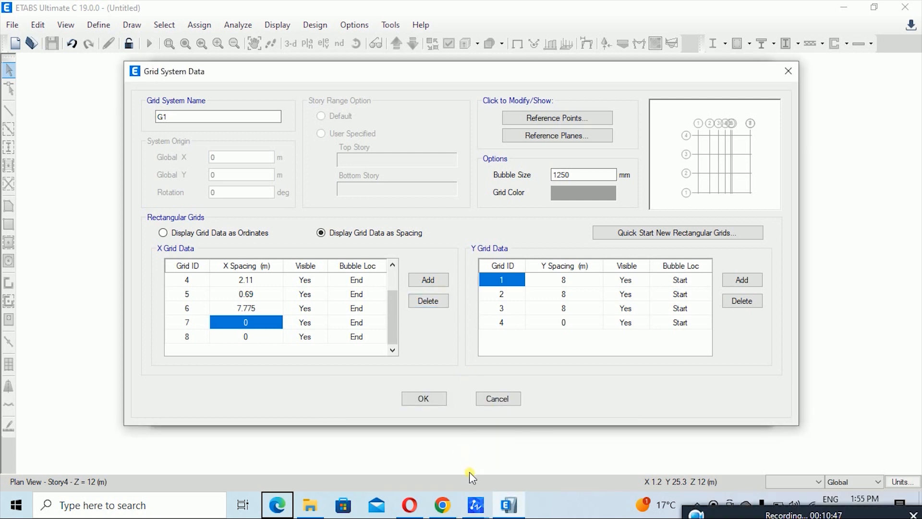
mouse_move(476, 505)
click(537, 449)
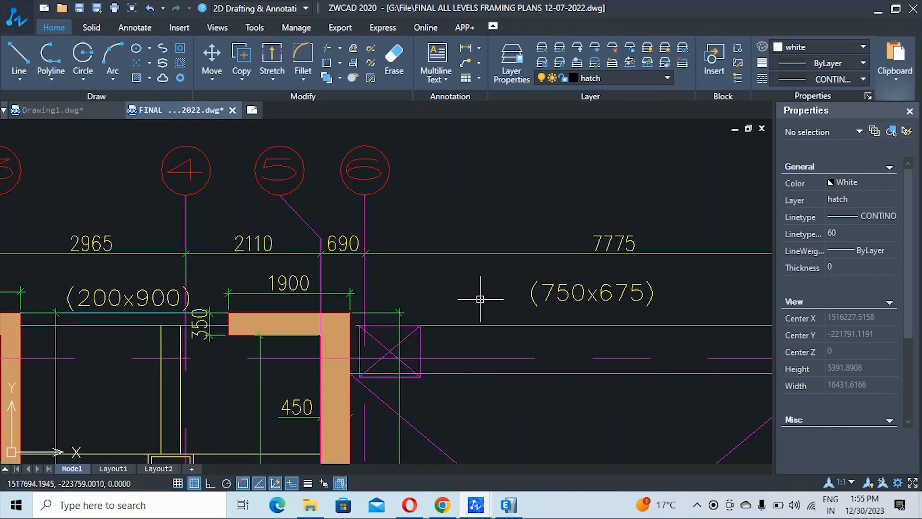
scroll(485, 302, down, 3)
scroll(658, 291, up, 1)
middle_drag(656, 290, 432, 269)
scroll(435, 268, down, 1)
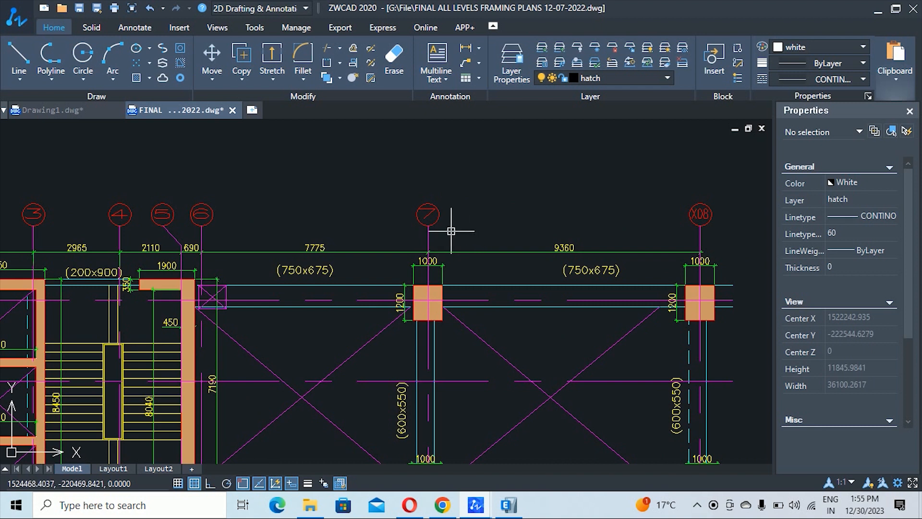
scroll(578, 253, up, 2)
scroll(564, 244, down, 1)
click(506, 508)
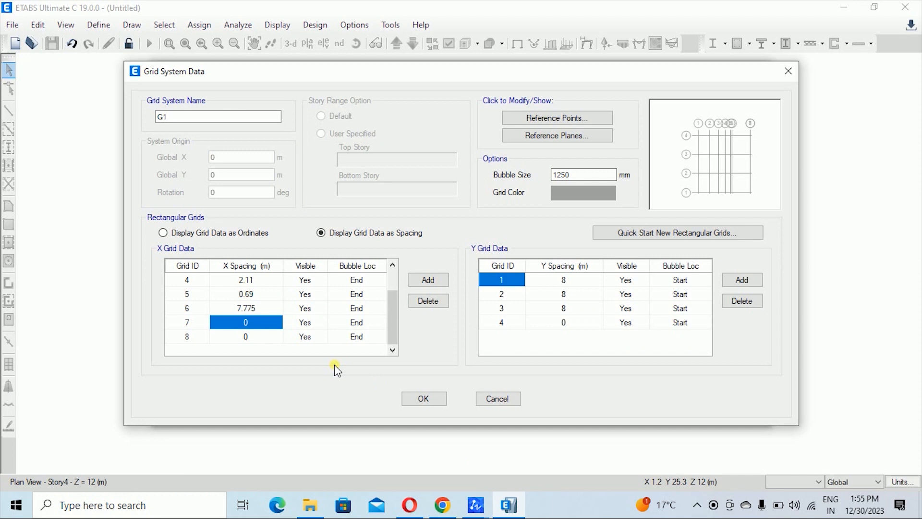
click(253, 328)
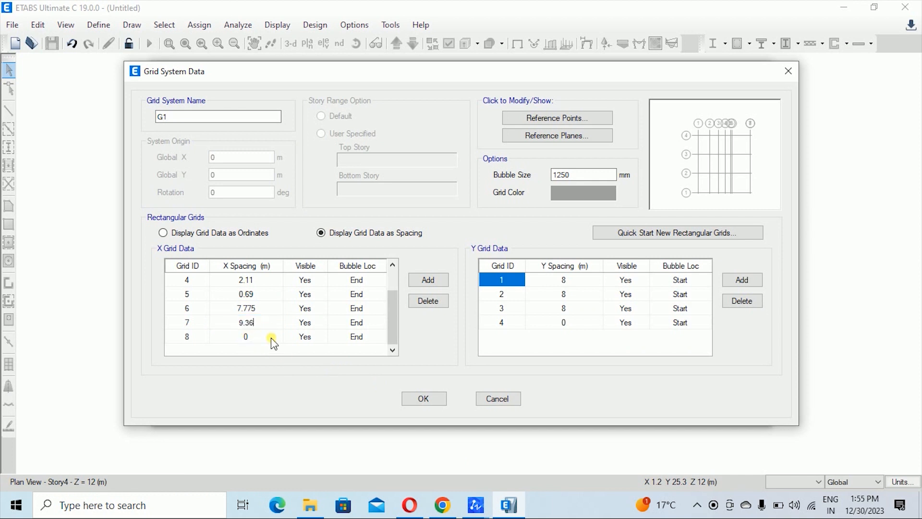
click(247, 339)
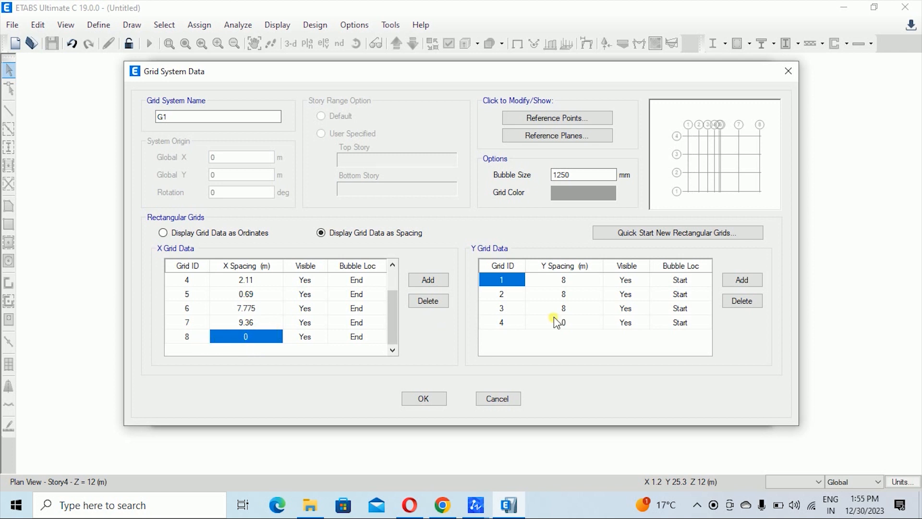
- Rename Y grid IDs 1 to 4 as A, B, C and D, and add Y grid line E
click(560, 281)
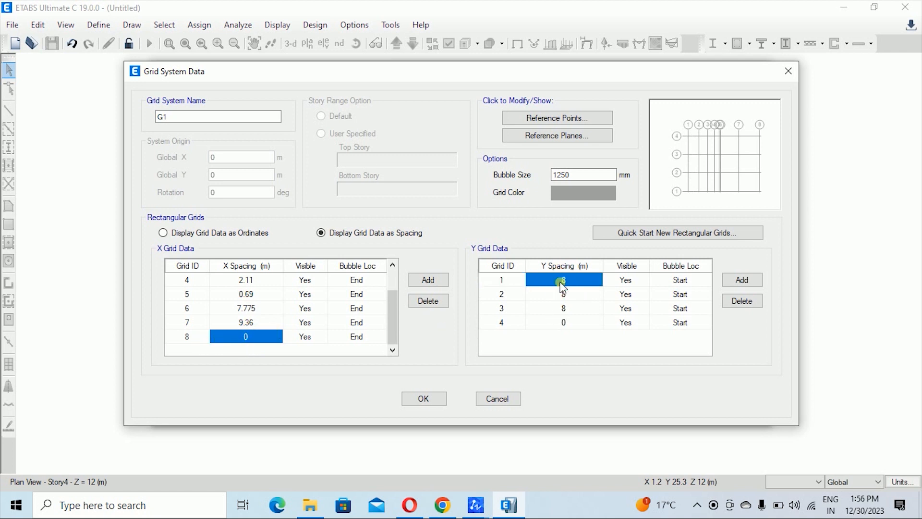
click(495, 282)
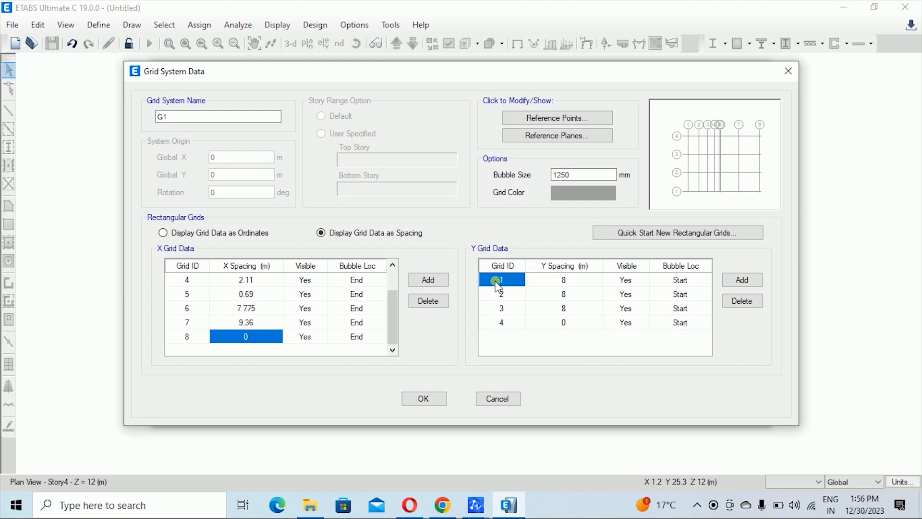
text(A)
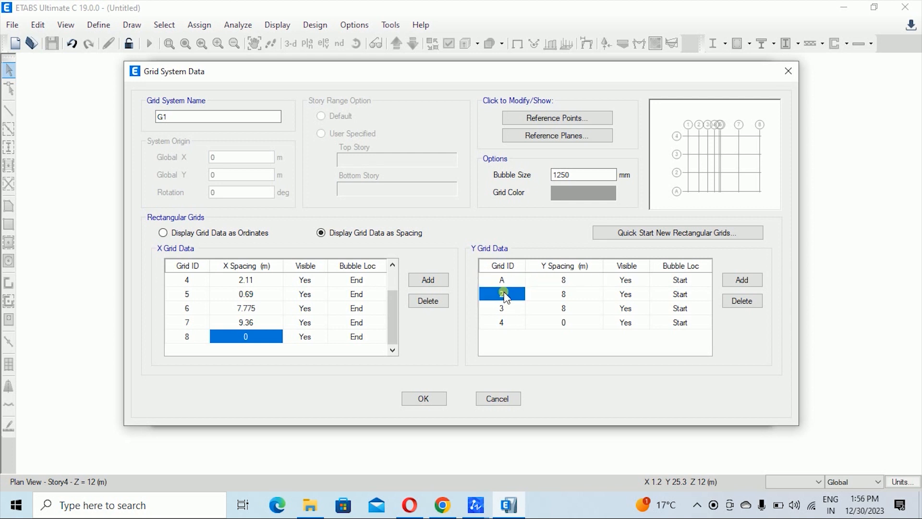
text(B)
click(502, 310)
text(C)
click(504, 324)
text(D)
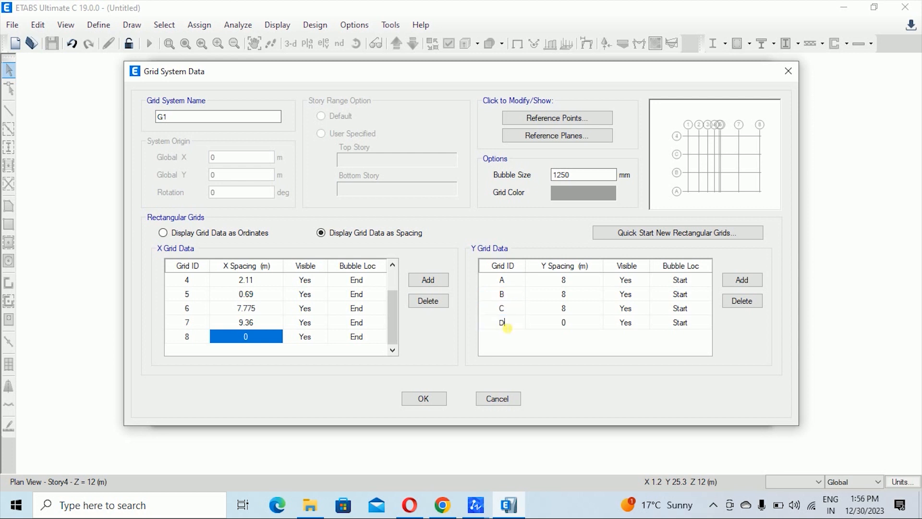
click(743, 280)
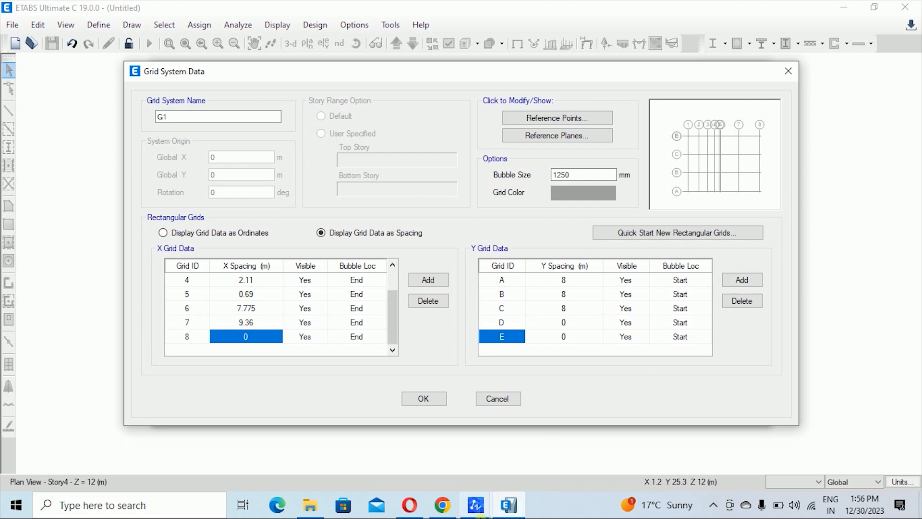
- Switch to the ZWCAD framing plan and examine the horizontal grid labels and their dimension chain, returning to ETABS
click(490, 506)
click(474, 511)
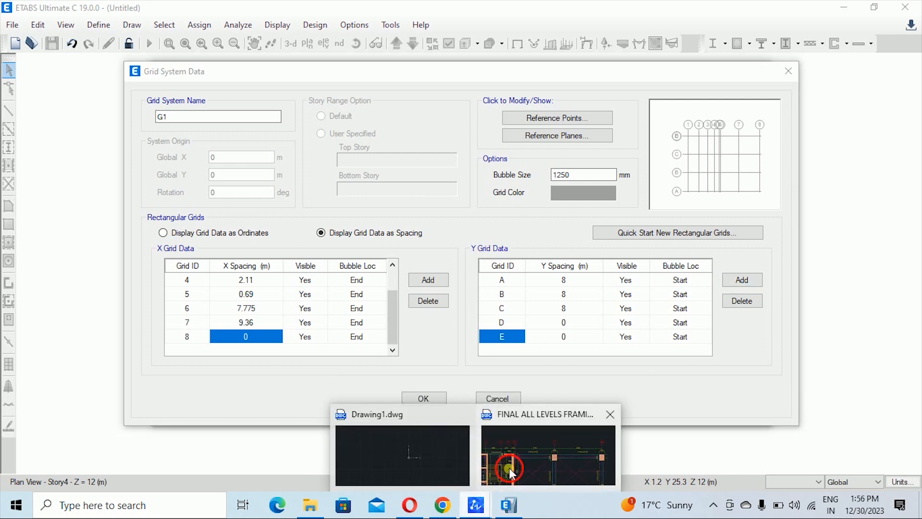
click(509, 468)
scroll(467, 323, down, 5)
scroll(240, 320, up, 5)
scroll(240, 320, up, 1)
middle_drag(240, 320, 247, 245)
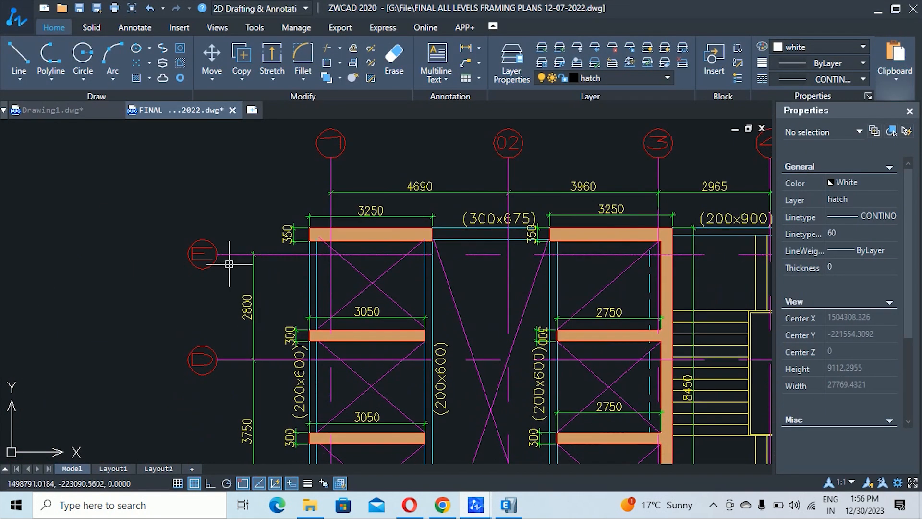
scroll(224, 269, down, 2)
click(509, 505)
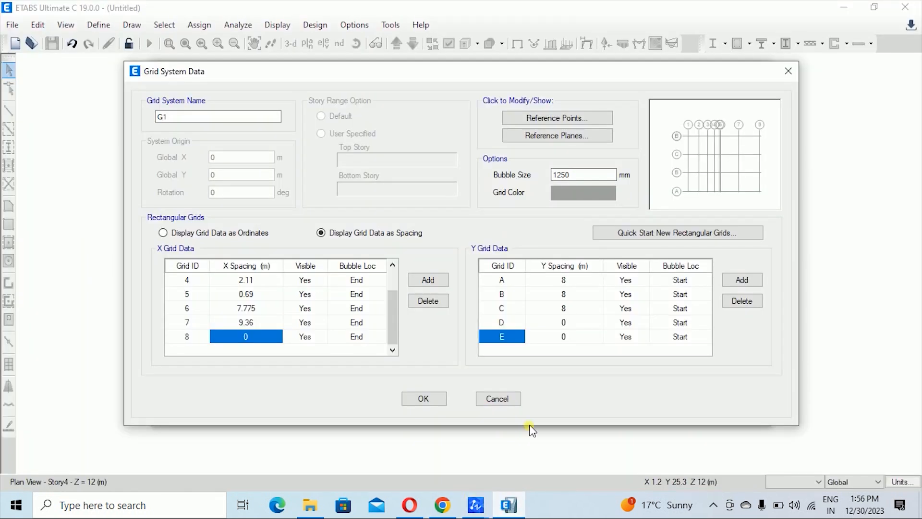
- Look up the spacing between grids A and B in the ZWCAD plan, and set Y grid A's spacing to 11.55 m in ETABS
click(574, 281)
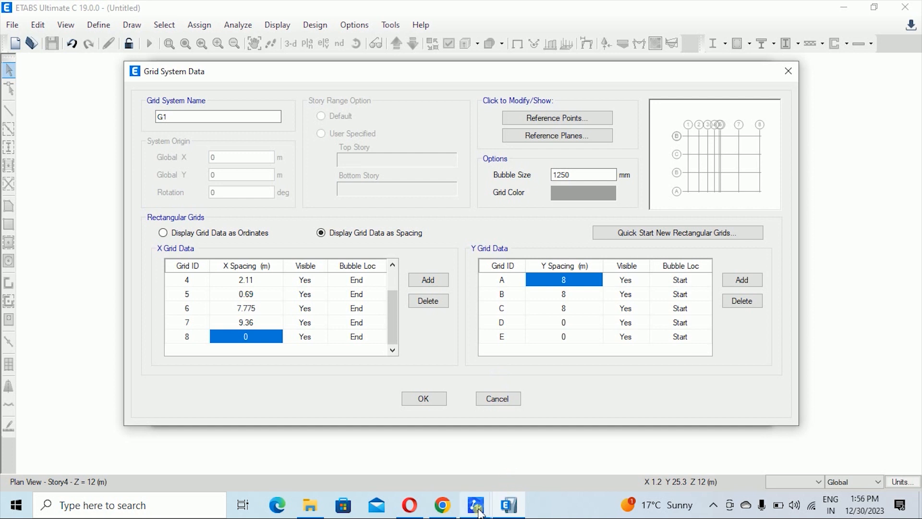
mouse_move(475, 505)
click(524, 446)
scroll(387, 321, up, 8)
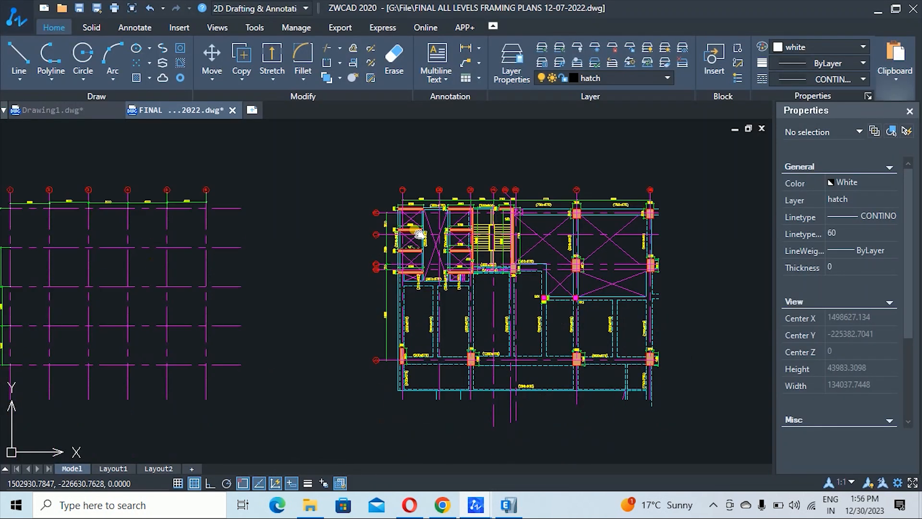
scroll(374, 332, up, 2)
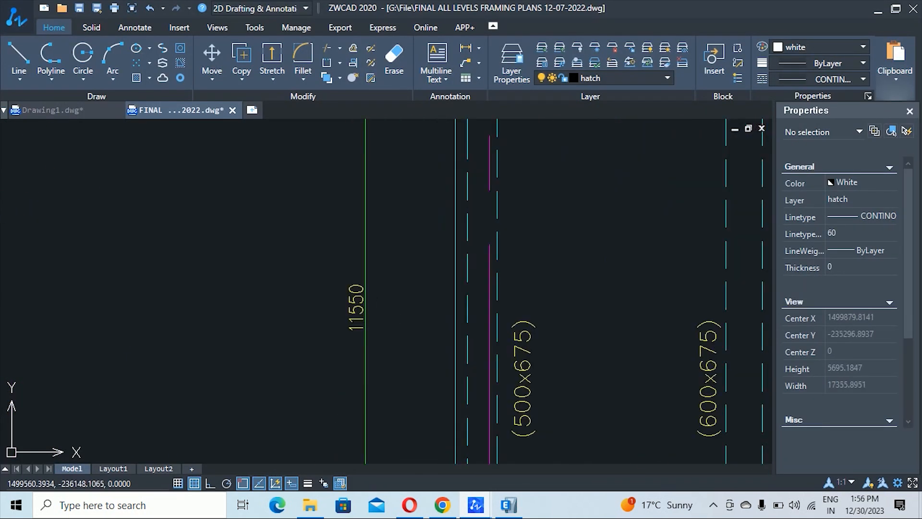
click(506, 503)
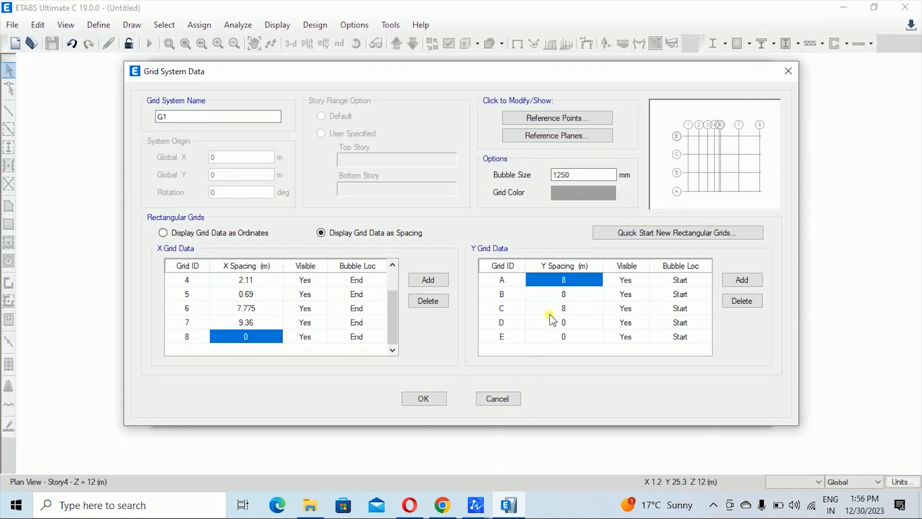
click(565, 281)
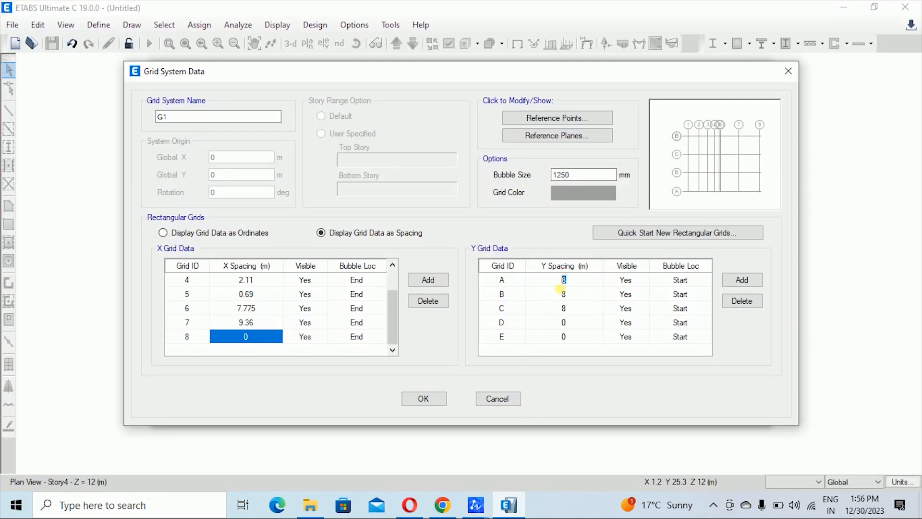
click(563, 293)
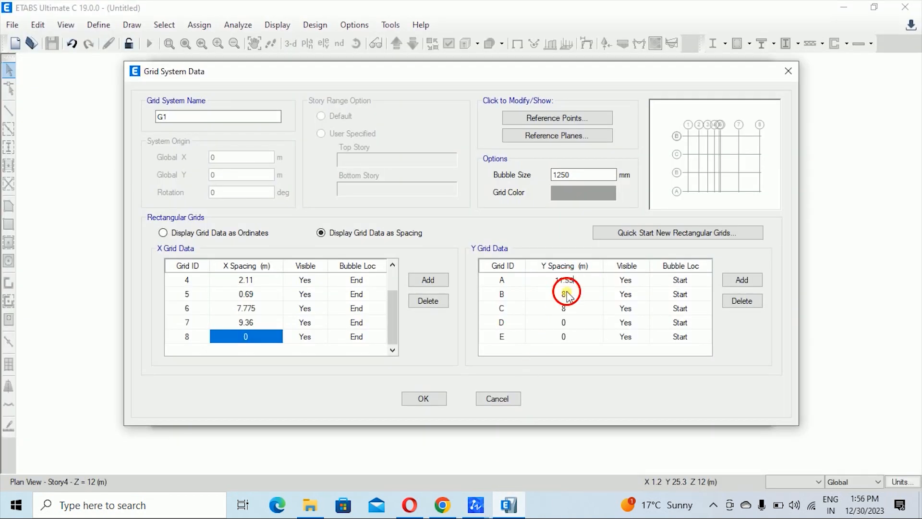
- Look up the spacing between grids B and C in the ZWCAD plan, and set Y grid B's spacing to 0.7 m in ETABS
mouse_move(476, 504)
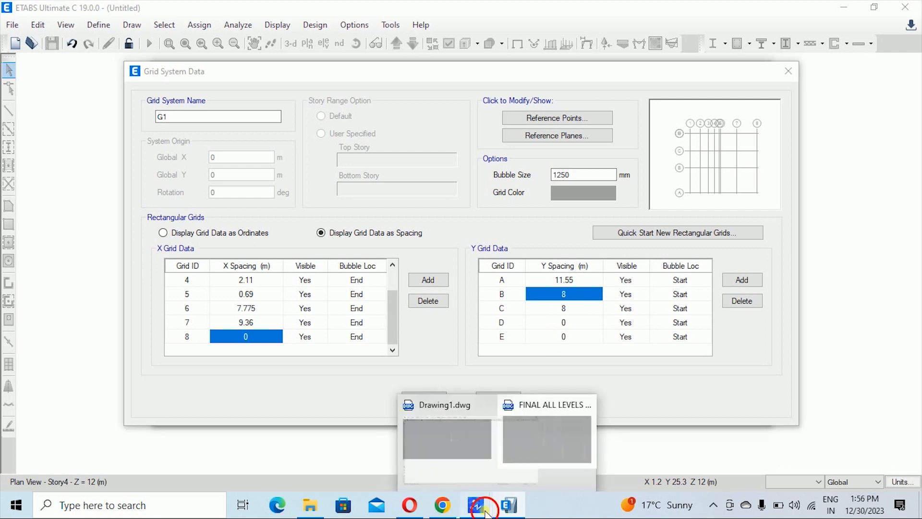
click(523, 458)
scroll(466, 336, down, 2)
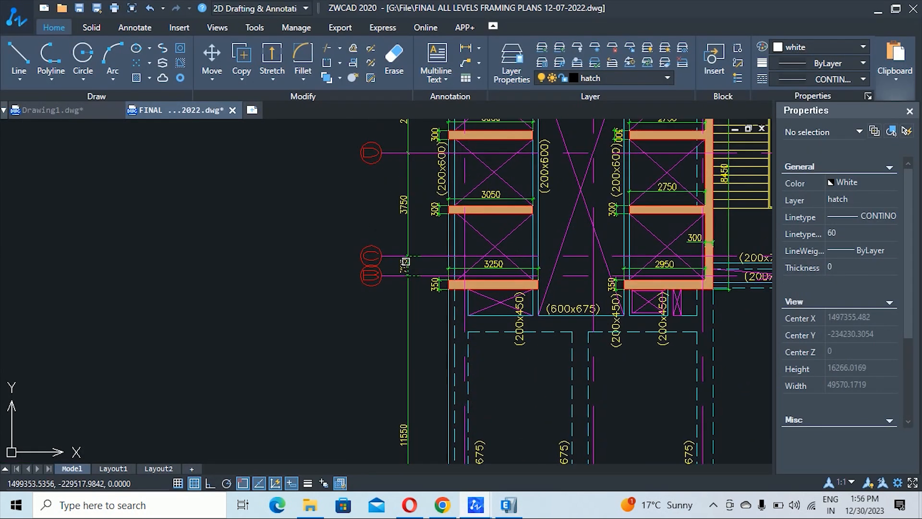
scroll(411, 303, up, 4)
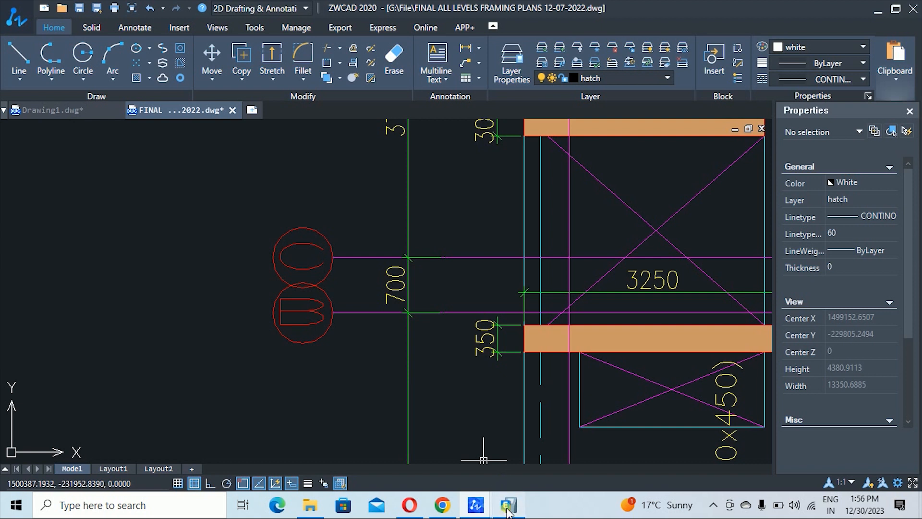
click(508, 504)
click(575, 296)
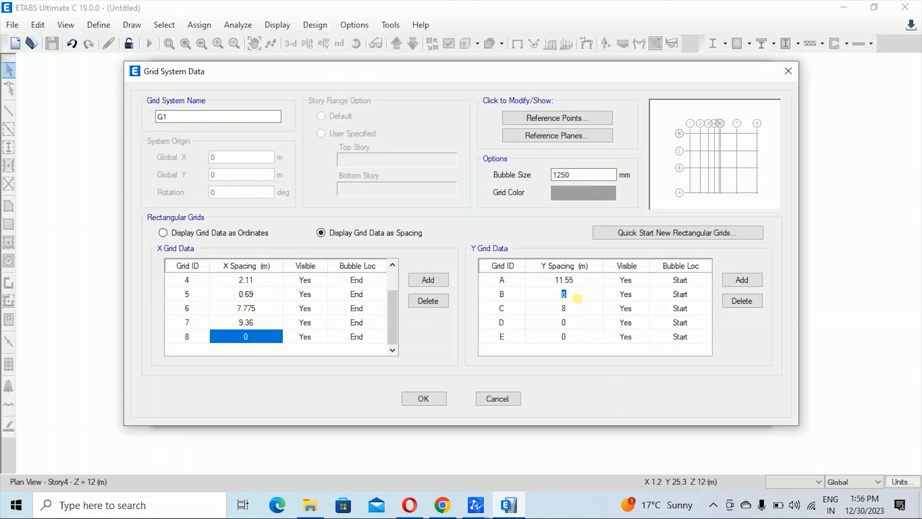
click(576, 306)
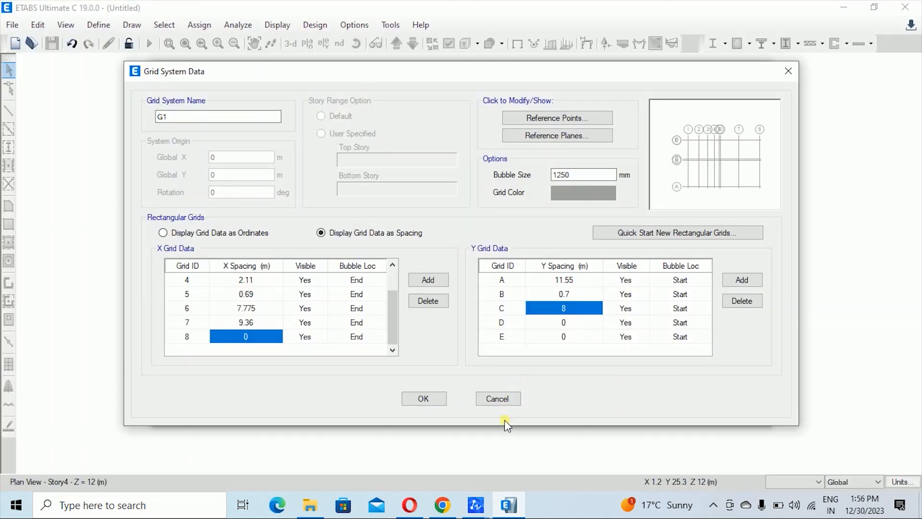
- Look up the spacing between grids C and D in the ZWCAD plan, and set Y grid C's spacing to 3.75 m in ETABS
mouse_move(477, 509)
click(529, 449)
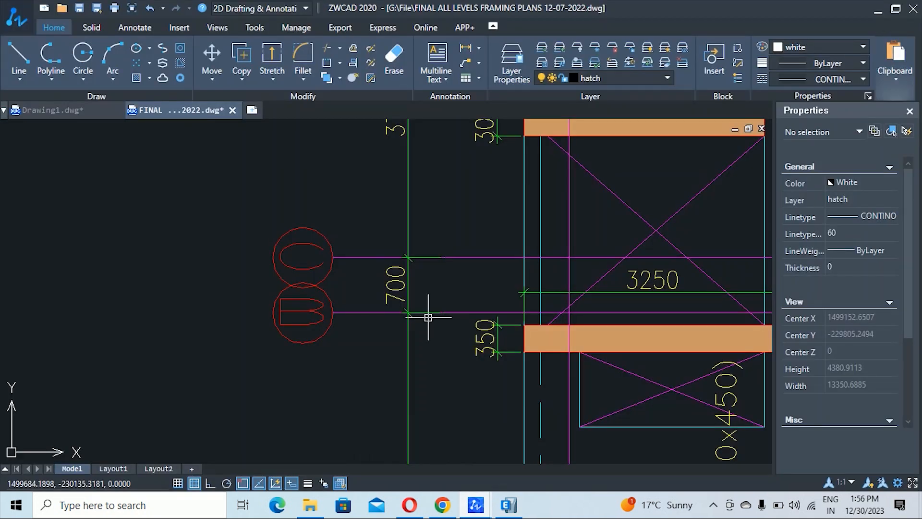
scroll(427, 302, down, 4)
scroll(417, 294, up, 1)
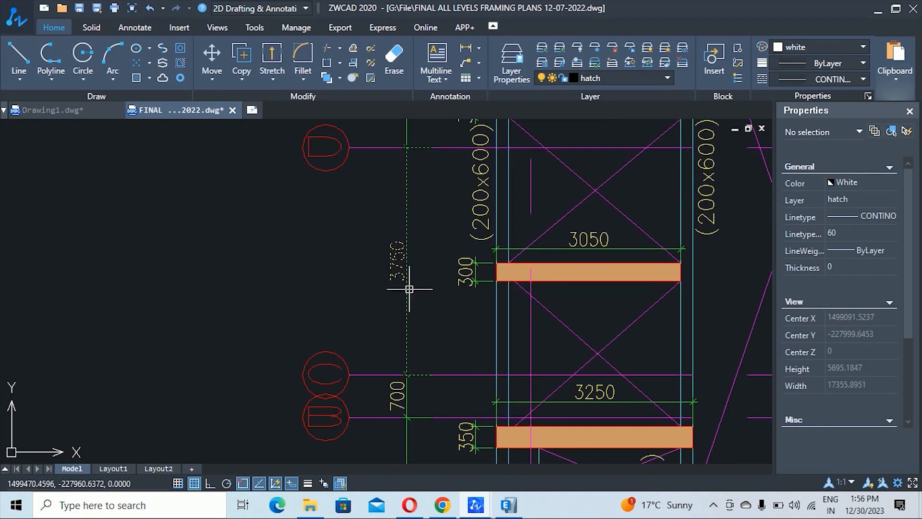
click(509, 505)
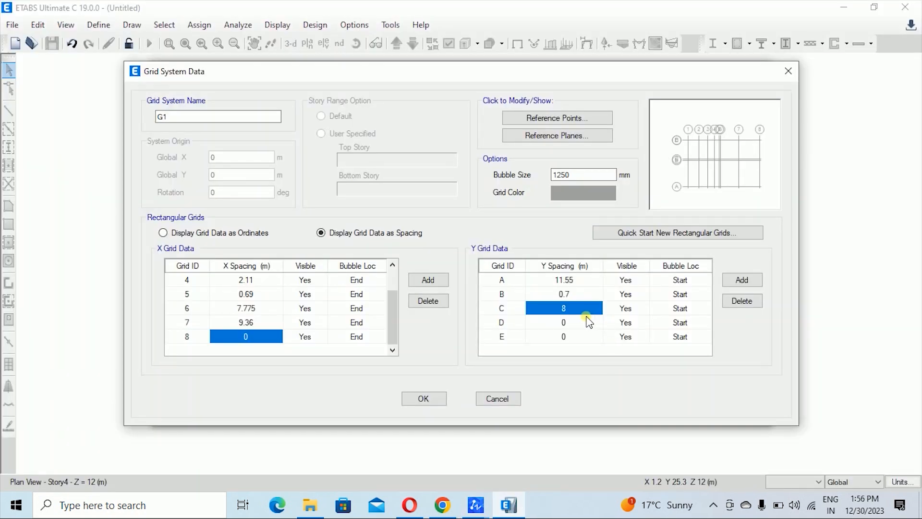
text(3.75)
click(564, 323)
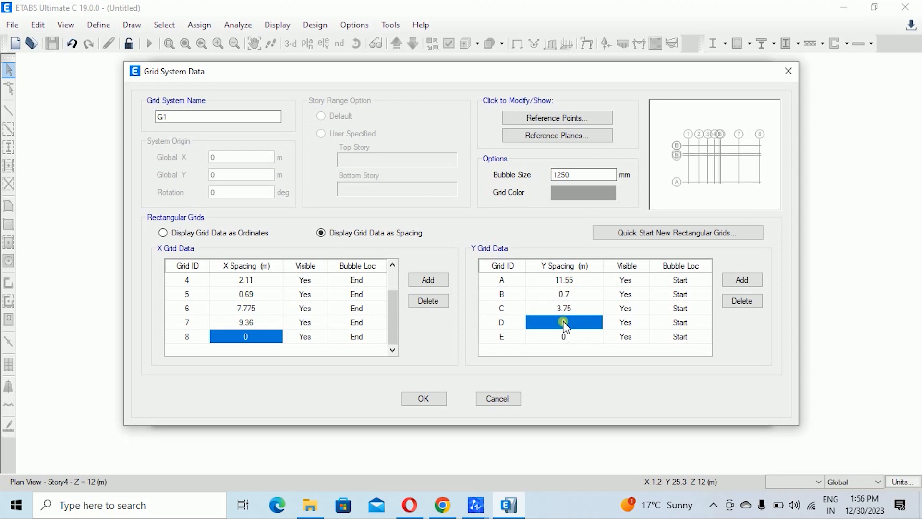
- Look up the spacing between grids D and E in the ZWCAD plan, and set Y grid D's spacing to 2.8 m in ETABS
mouse_move(476, 504)
click(478, 416)
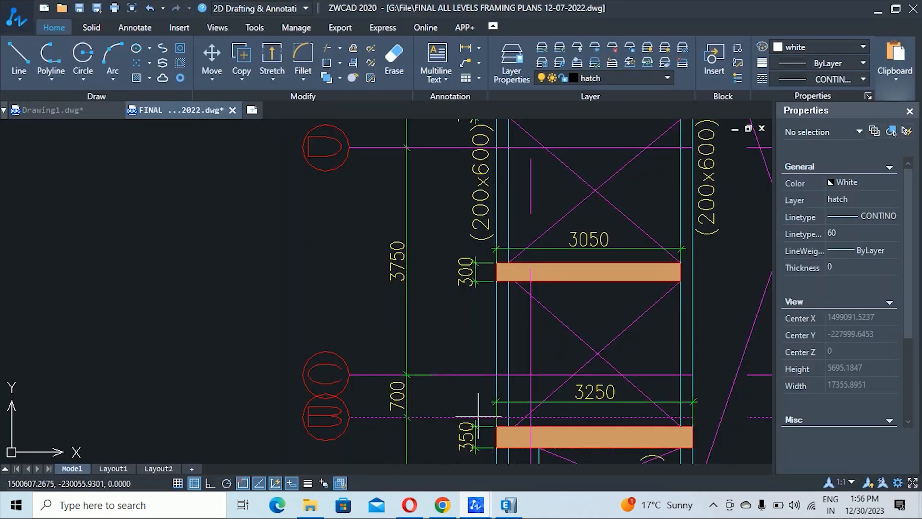
scroll(477, 415, down, 3)
scroll(401, 264, up, 3)
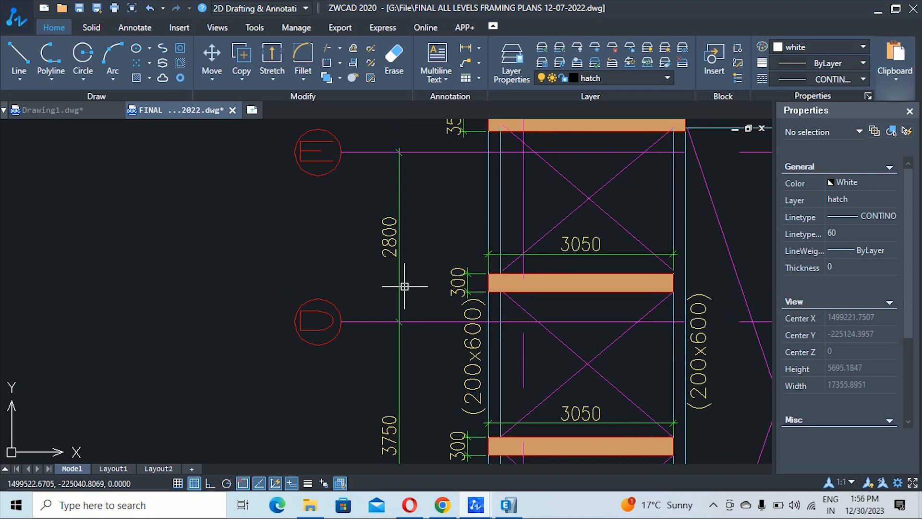
click(507, 506)
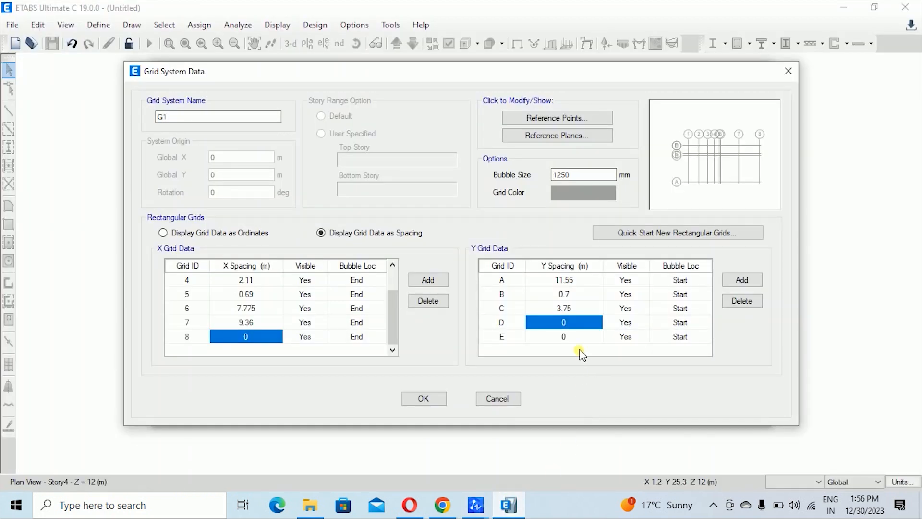
click(565, 323)
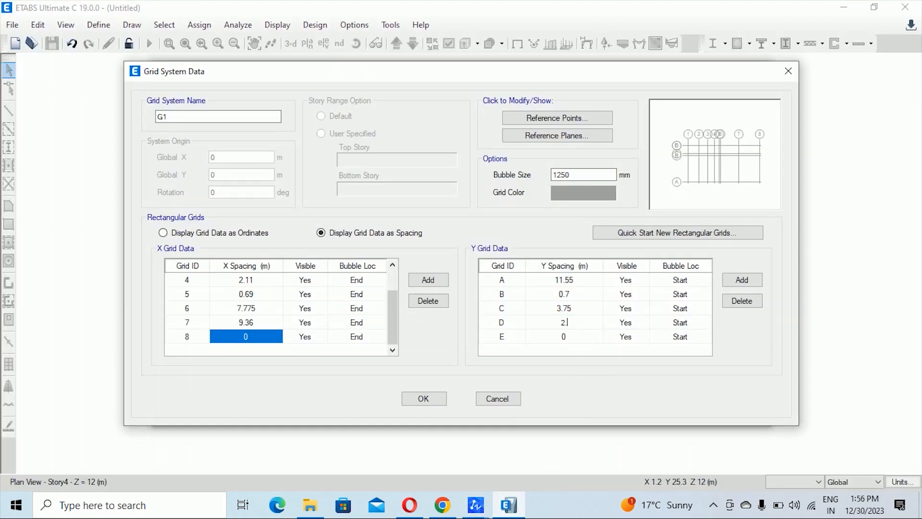
click(562, 337)
- Accept the grid data to create the model, and close the 3-D window so only the plan view remains
click(423, 399)
click(424, 396)
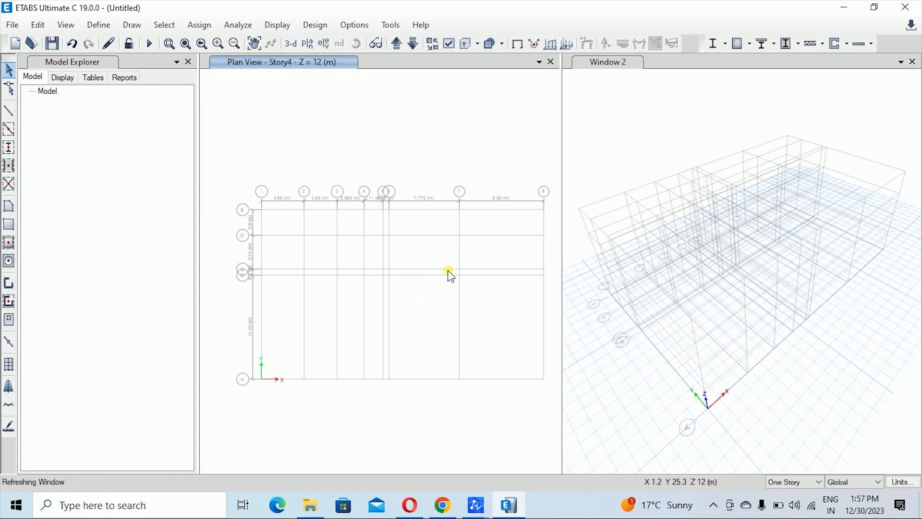
click(912, 61)
middle_drag(644, 239, 539, 203)
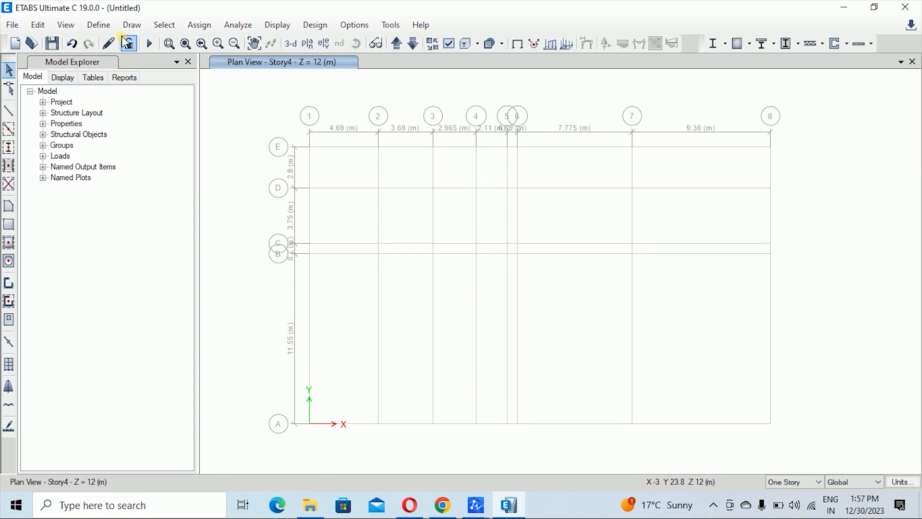
- Edit grid system G1, set its rotation to 30 degrees, and apply the change to the model
click(38, 25)
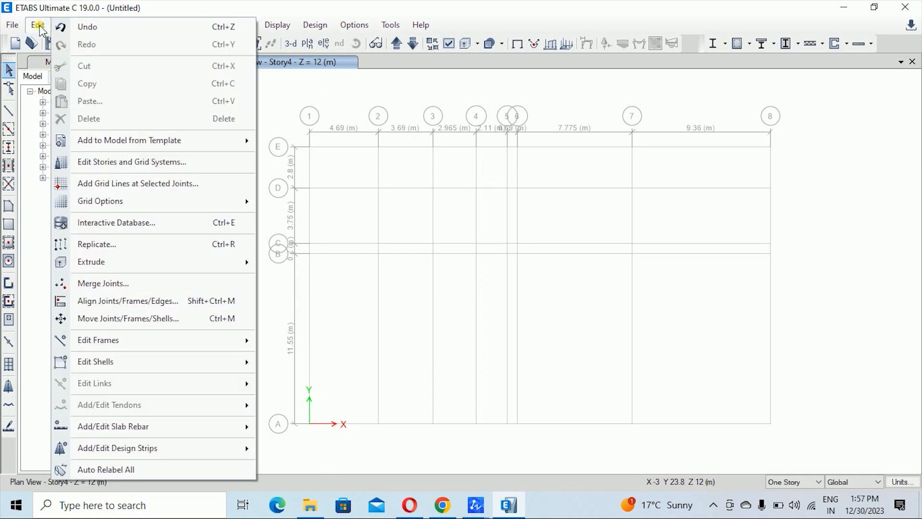
click(134, 162)
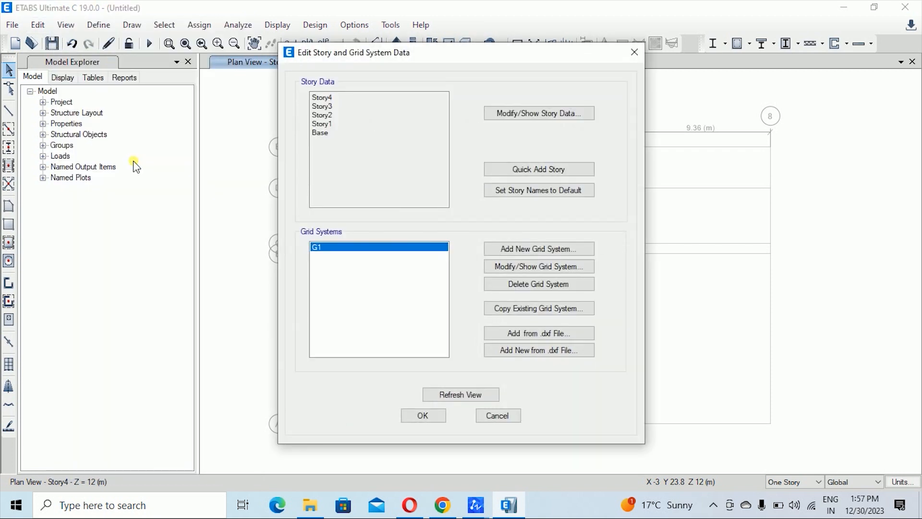
click(508, 272)
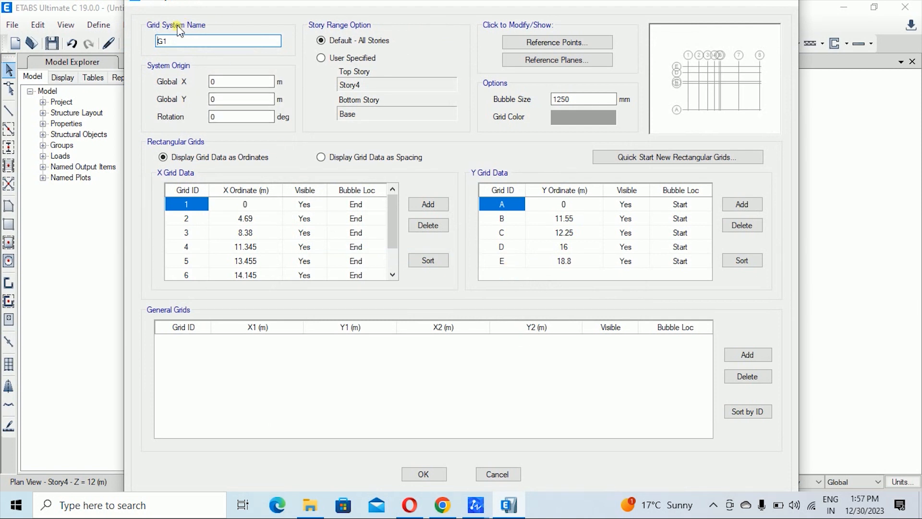
click(192, 41)
click(241, 85)
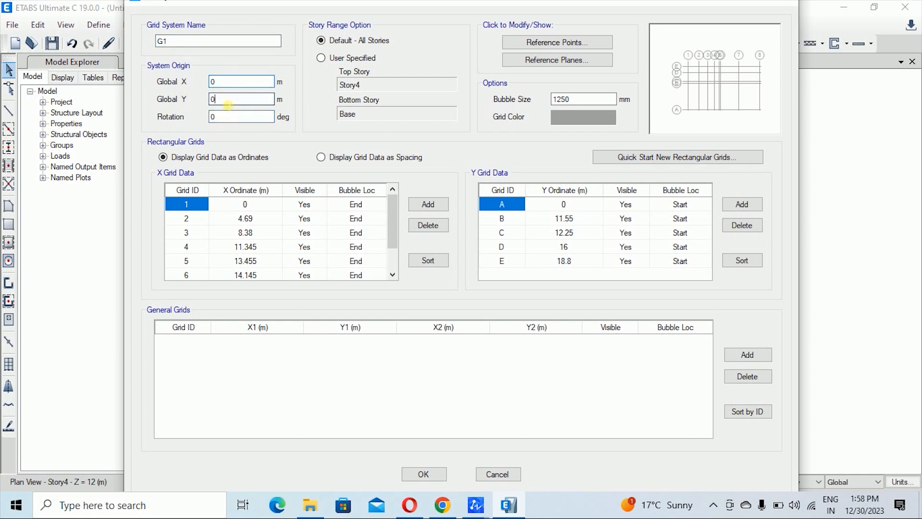
click(226, 95)
click(227, 87)
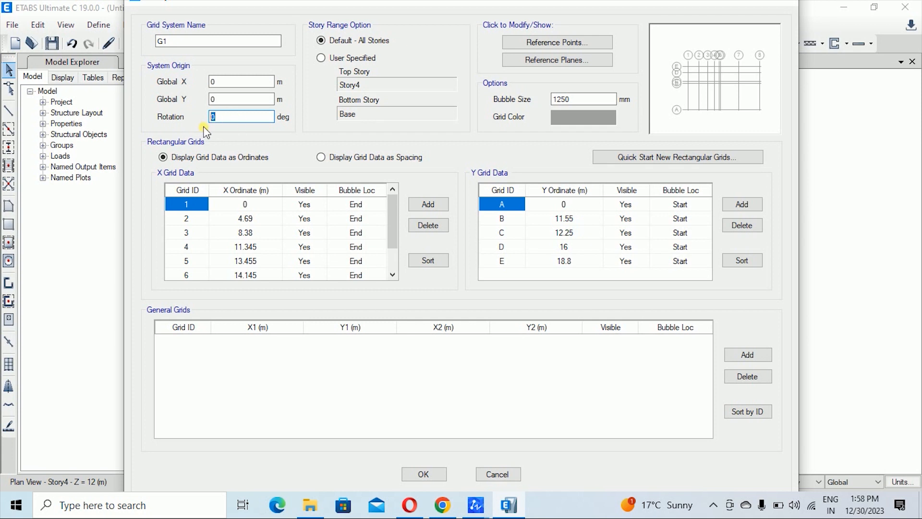
text(30)
click(256, 121)
double_click(232, 123)
click(423, 474)
click(423, 416)
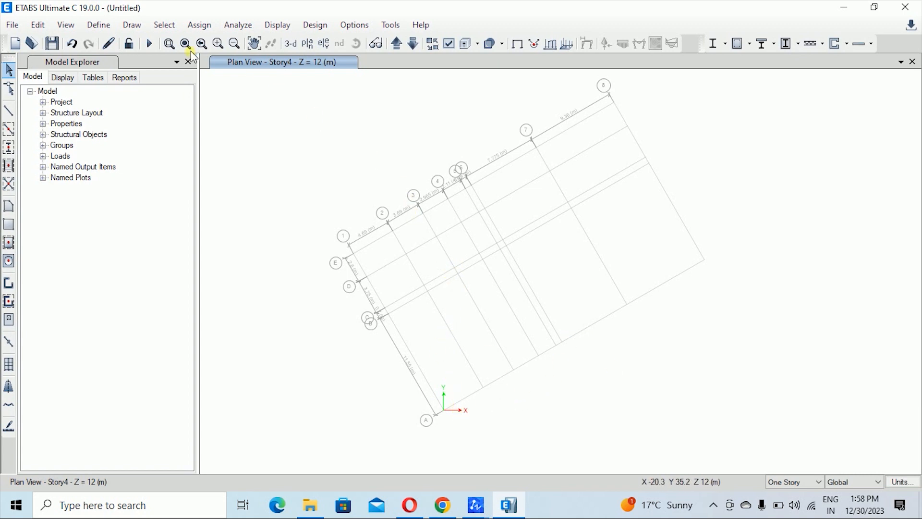
- Edit grid system G1 again, reset its rotation to 0 degrees, and apply the change to the model
click(38, 25)
click(97, 162)
click(520, 266)
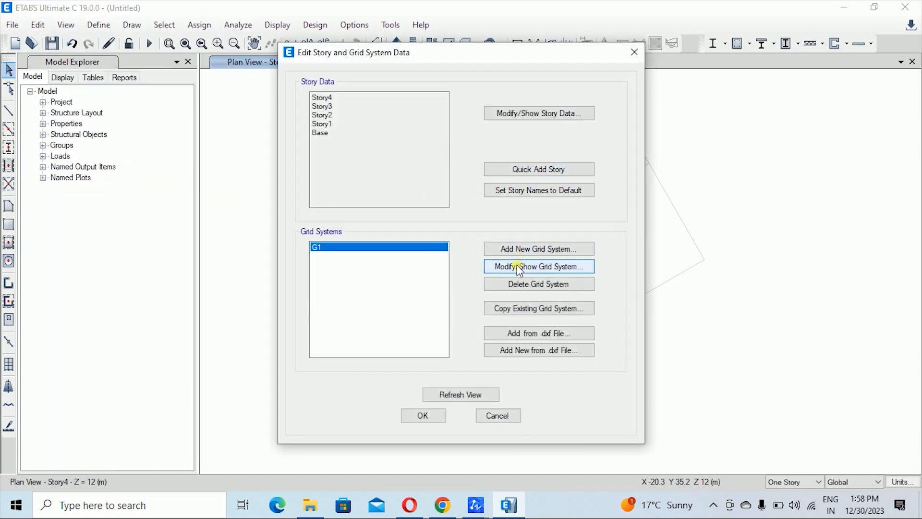
drag(226, 117, 179, 117)
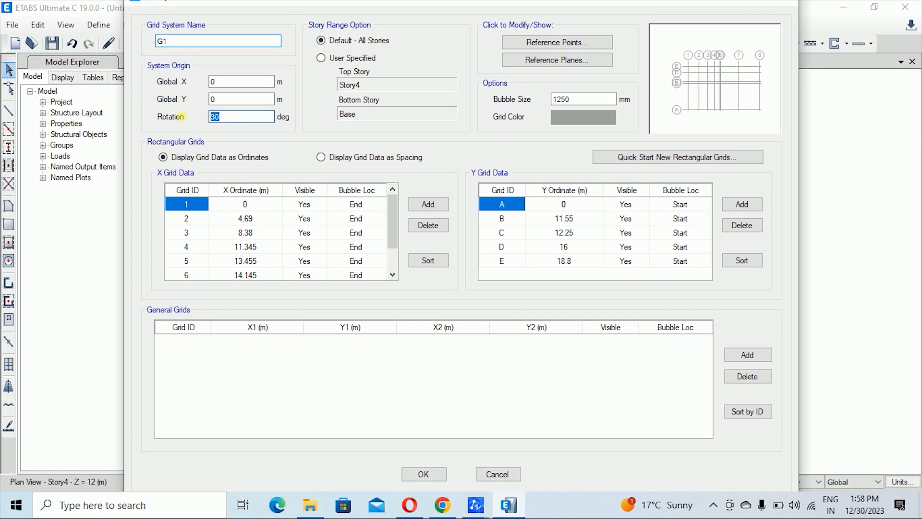
text(0)
click(423, 474)
click(423, 415)
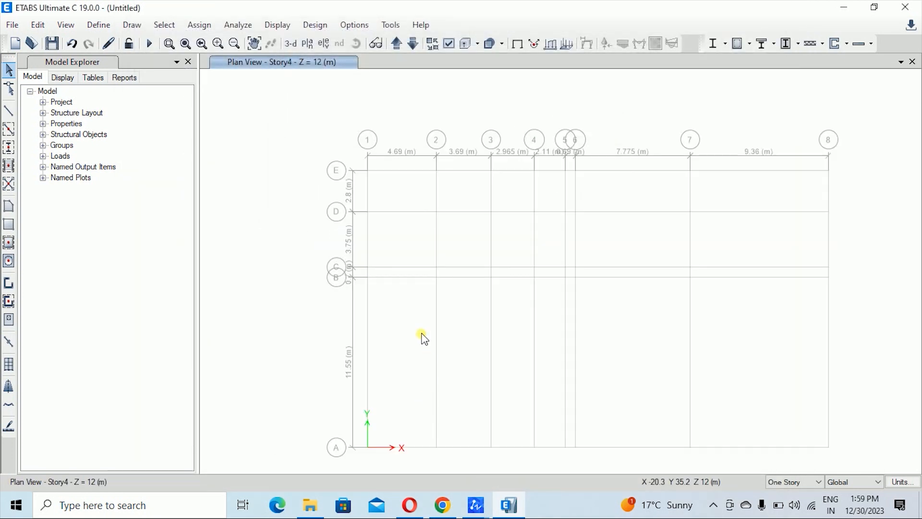
- Display the model in 3-D view and orbit it to inspect the custom grid across the stories
click(292, 46)
middle_drag(448, 238, 454, 211)
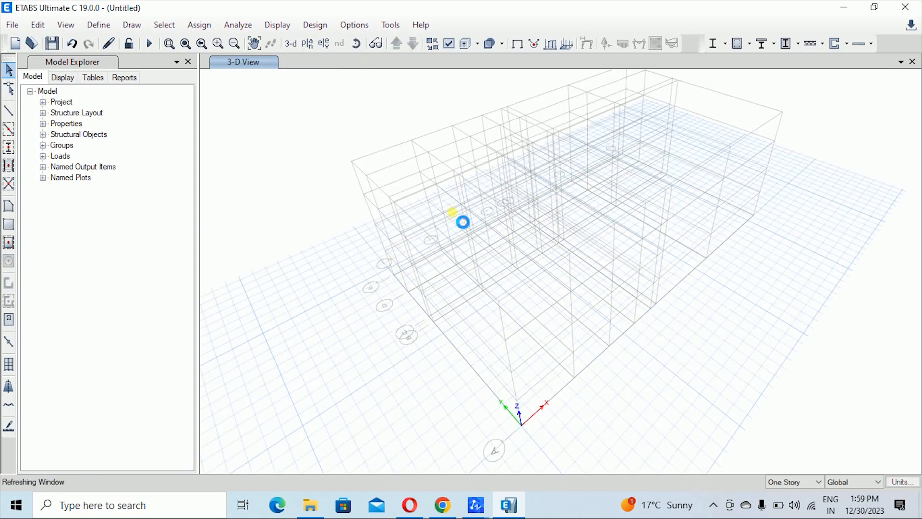
shift+middle_drag(471, 264, 466, 290)
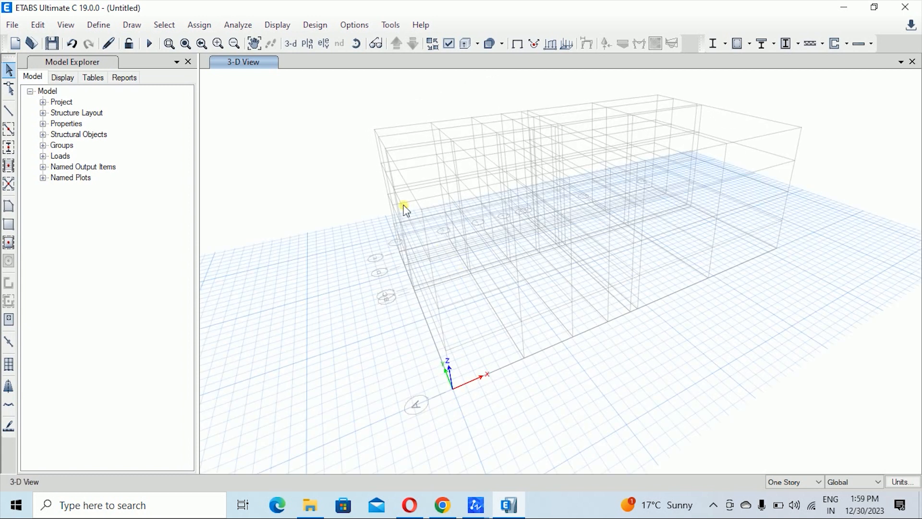
- Display the plan view of Story3
click(308, 44)
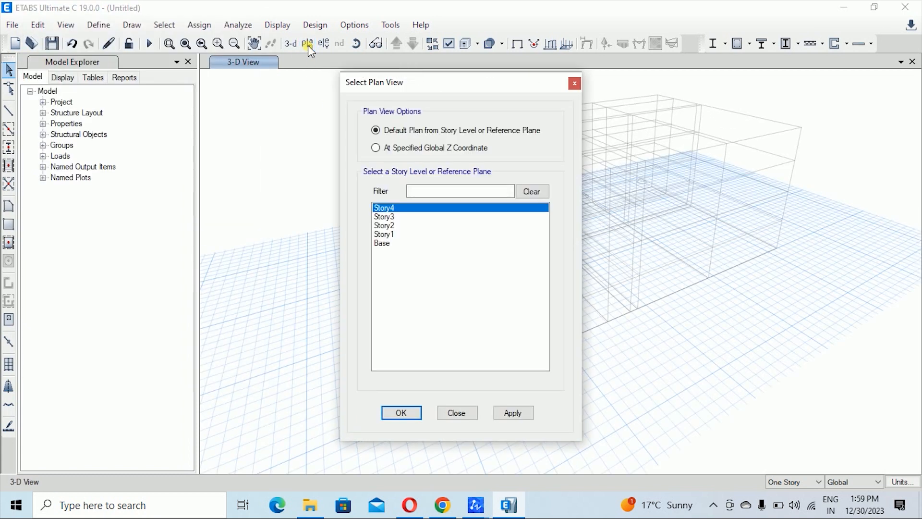
click(409, 216)
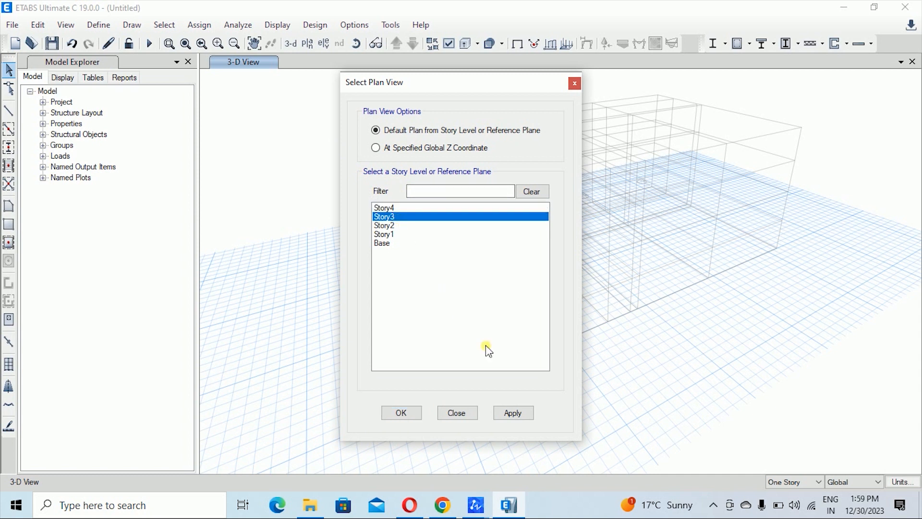
click(521, 419)
click(408, 413)
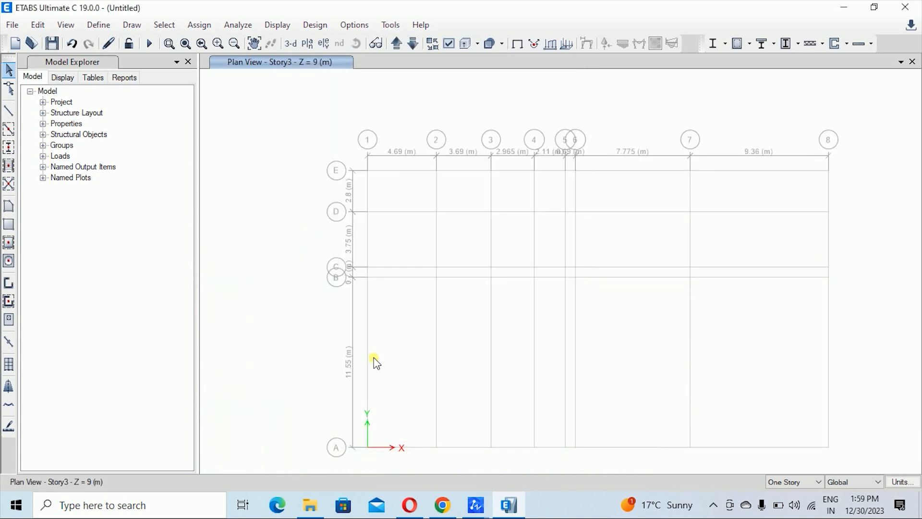
- Edit grid system G1, set a user-specified story range with Story2 as the top story, and apply it to the model
click(38, 25)
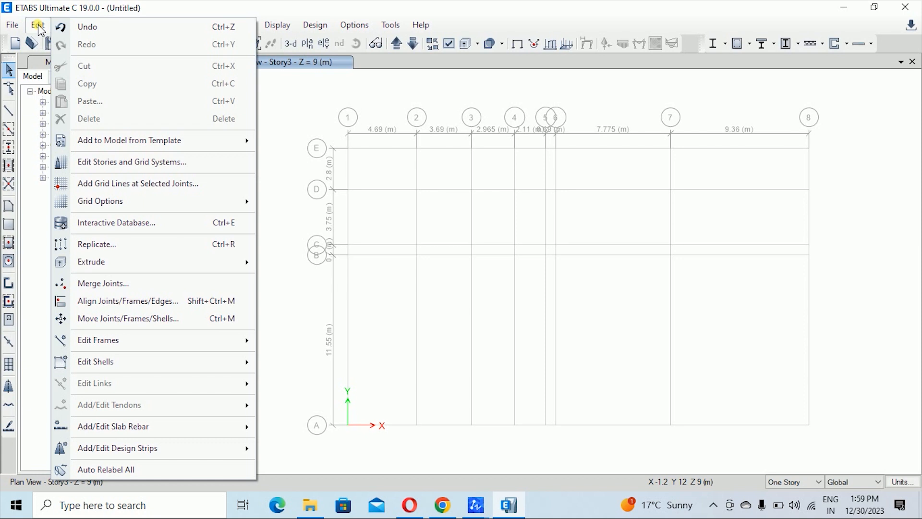
click(132, 166)
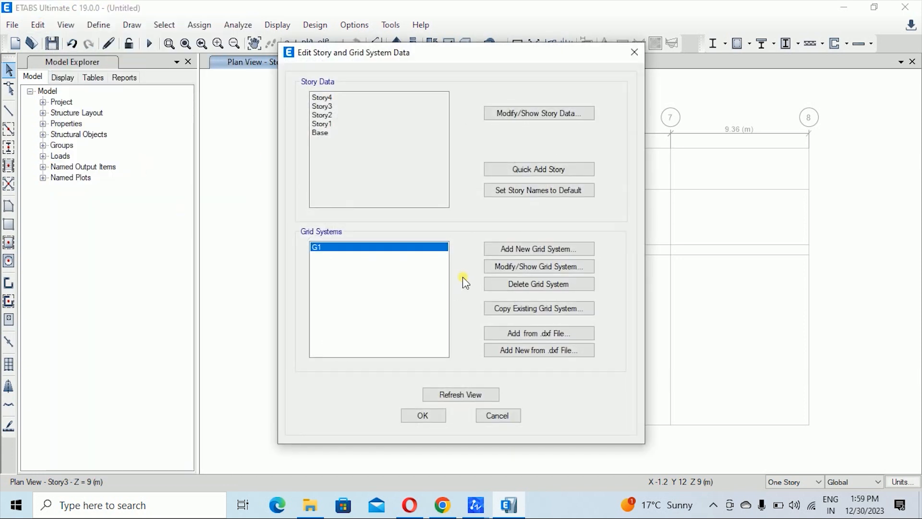
click(506, 267)
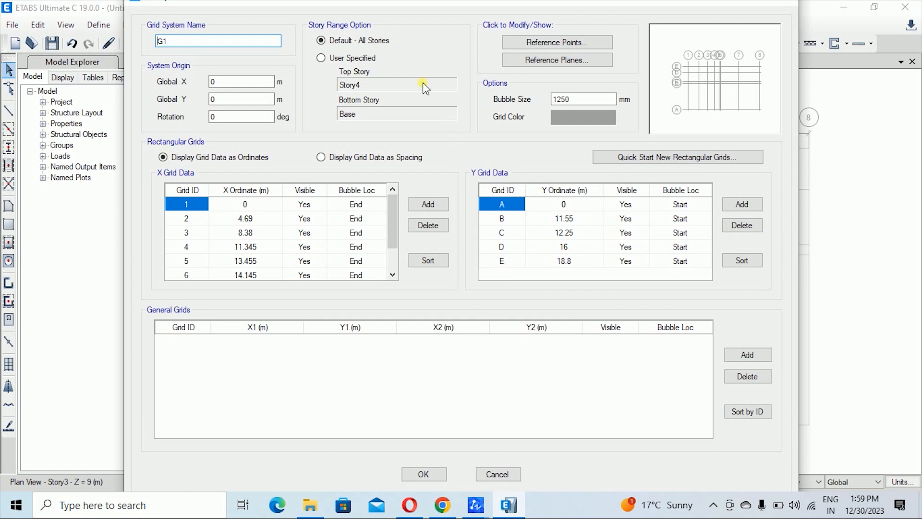
click(328, 60)
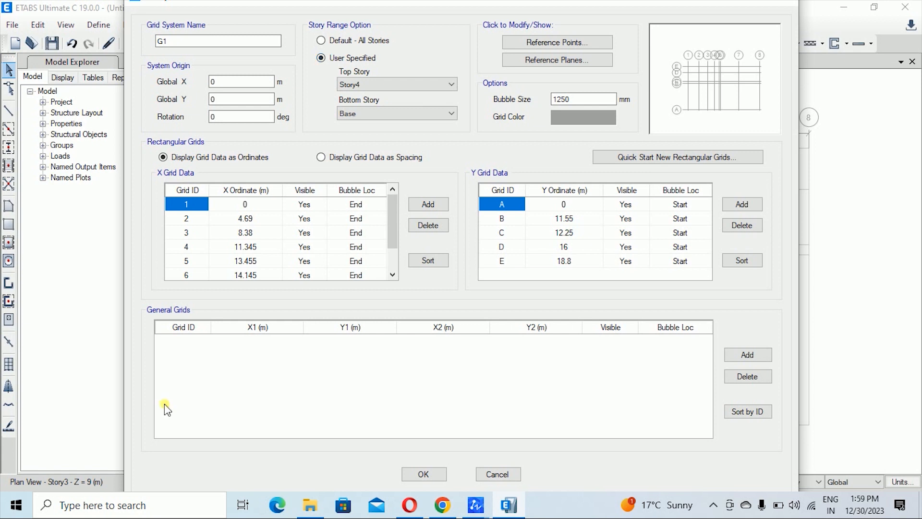
click(380, 85)
click(379, 85)
click(379, 85)
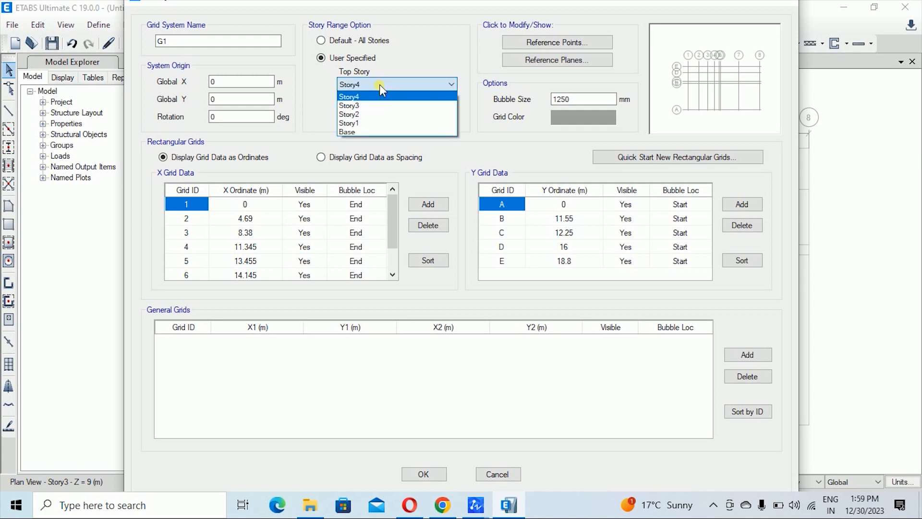
click(379, 112)
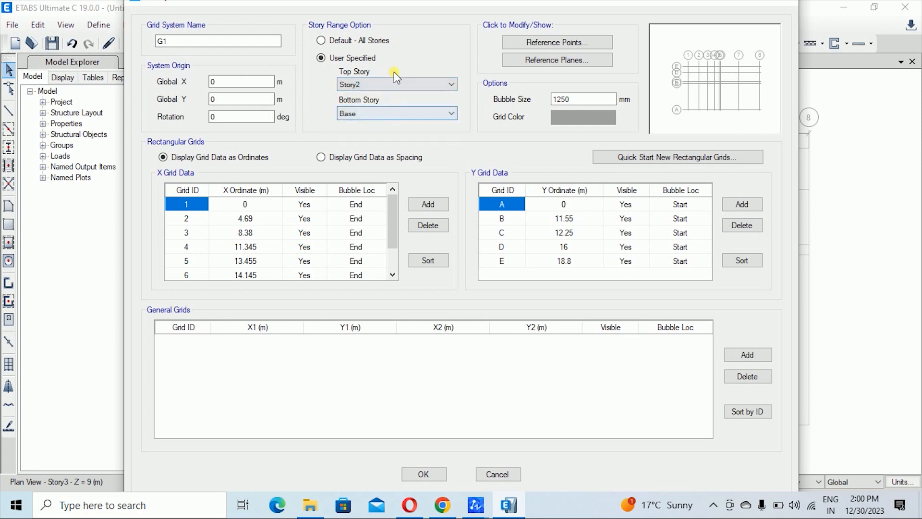
click(433, 473)
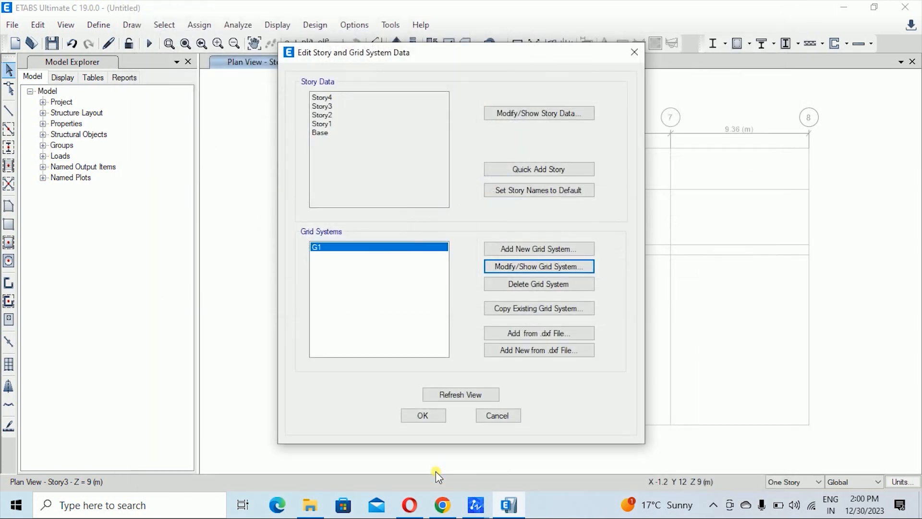
click(432, 416)
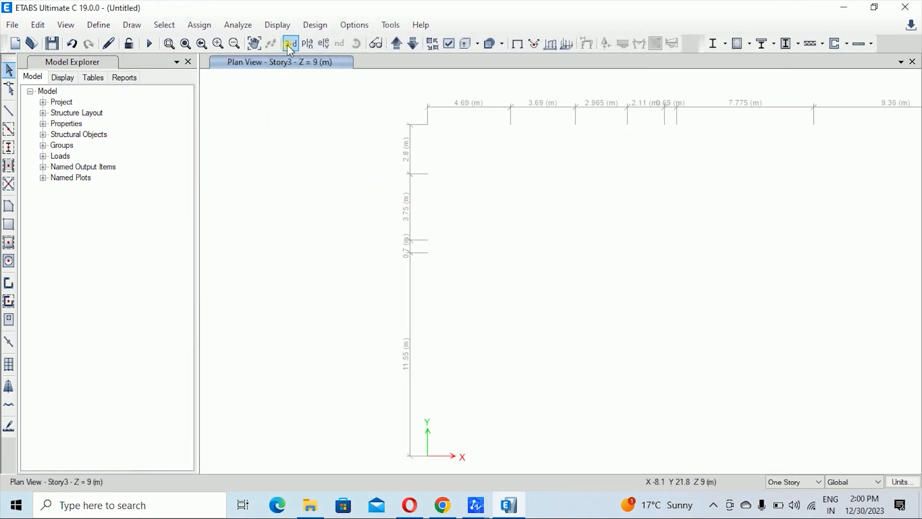
- Inspect the extent of the grid in 3-D view and in the Story3 and Story4 plan views
click(290, 45)
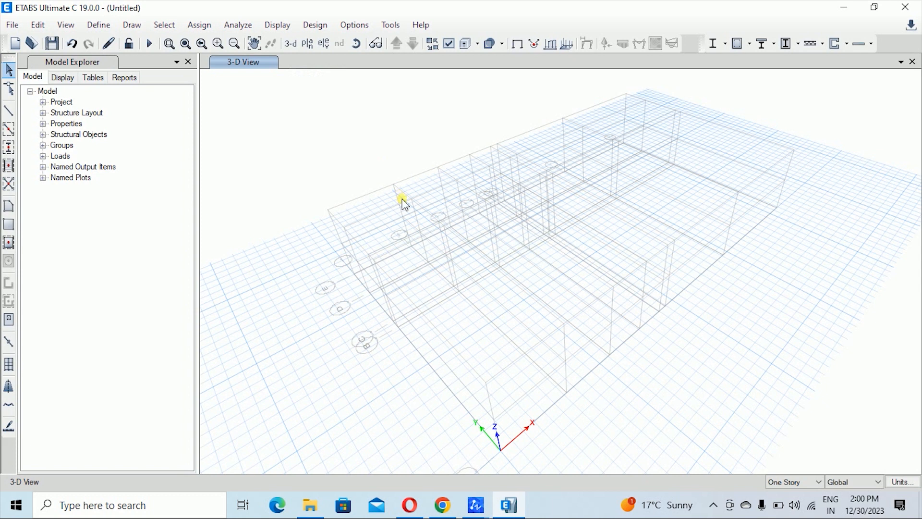
shift+middle_drag(431, 278, 461, 298)
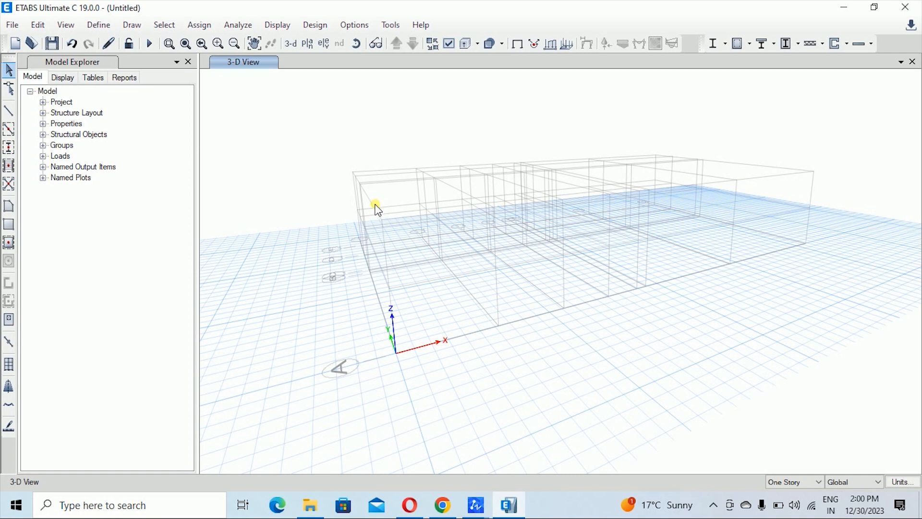
click(307, 44)
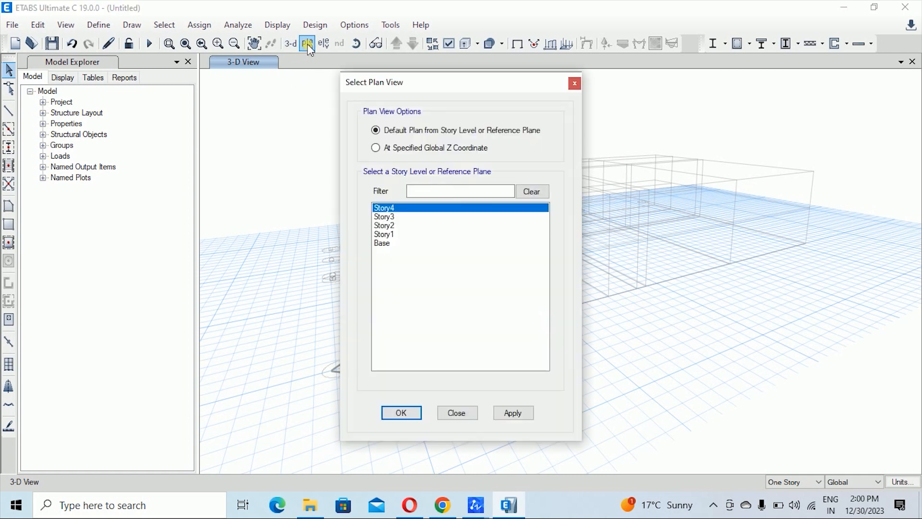
click(391, 217)
click(512, 413)
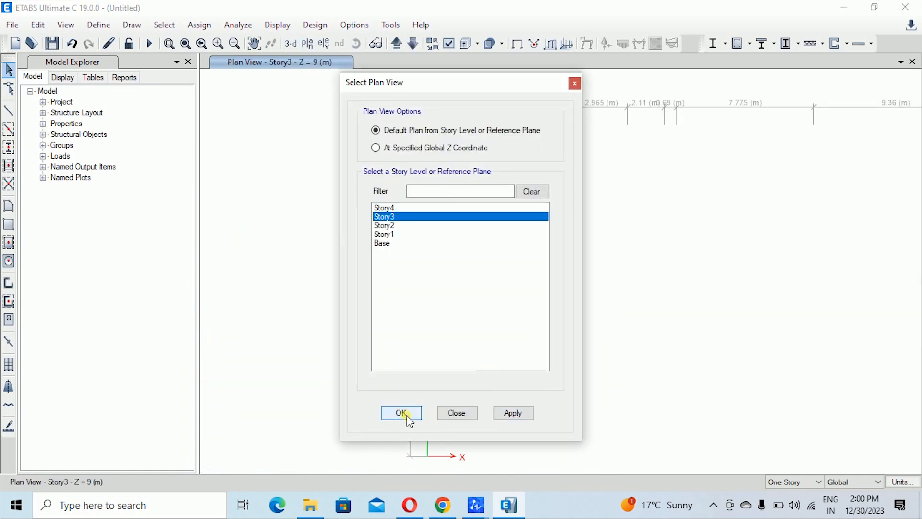
click(401, 413)
click(397, 44)
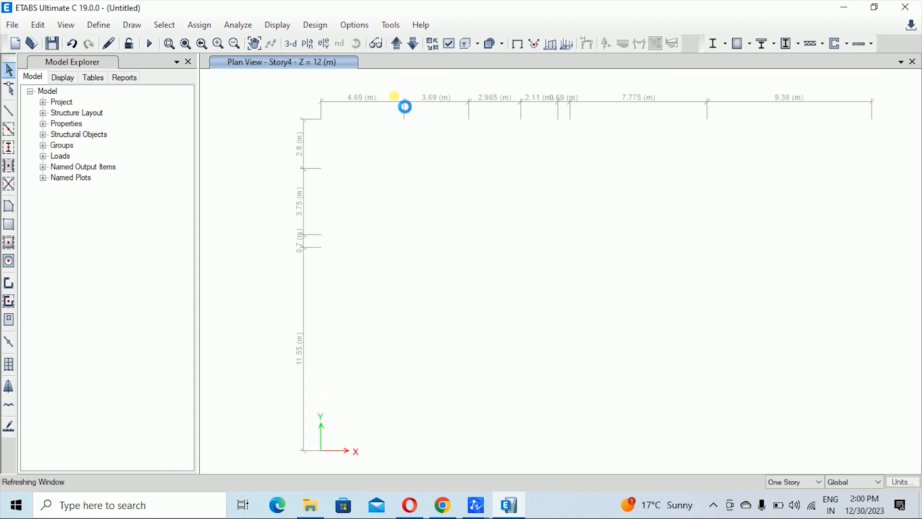
click(413, 43)
- Display the plan view of Story1 to check the grid at that level
click(307, 44)
click(412, 234)
click(512, 412)
click(456, 413)
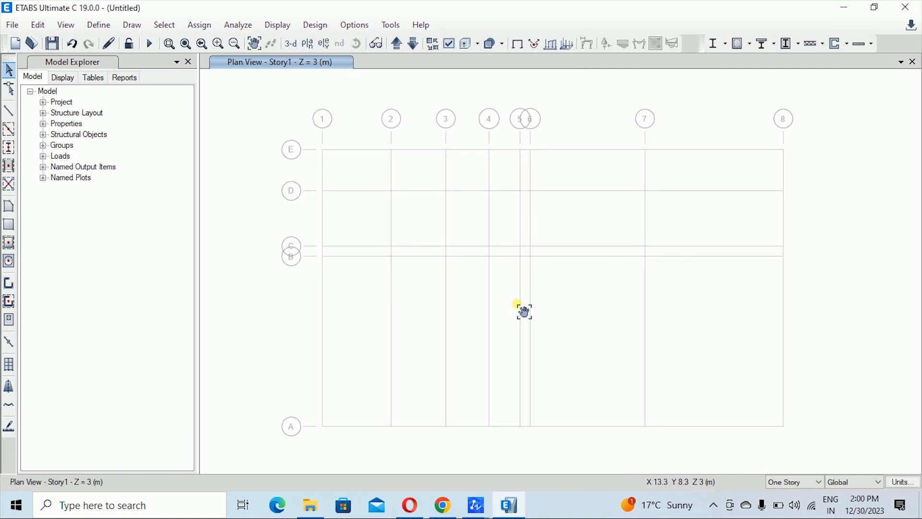
- Edit grid system G1 again and set its story range back to Default - All Stories
click(41, 27)
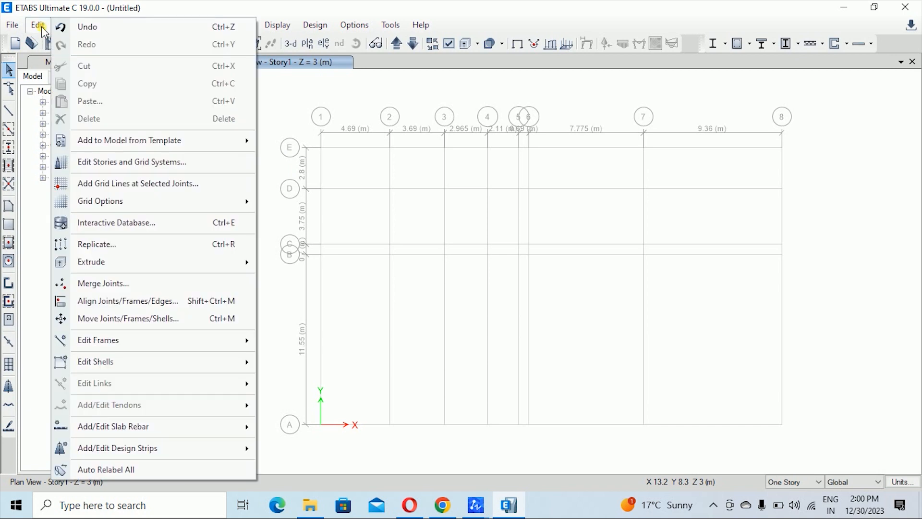
click(128, 166)
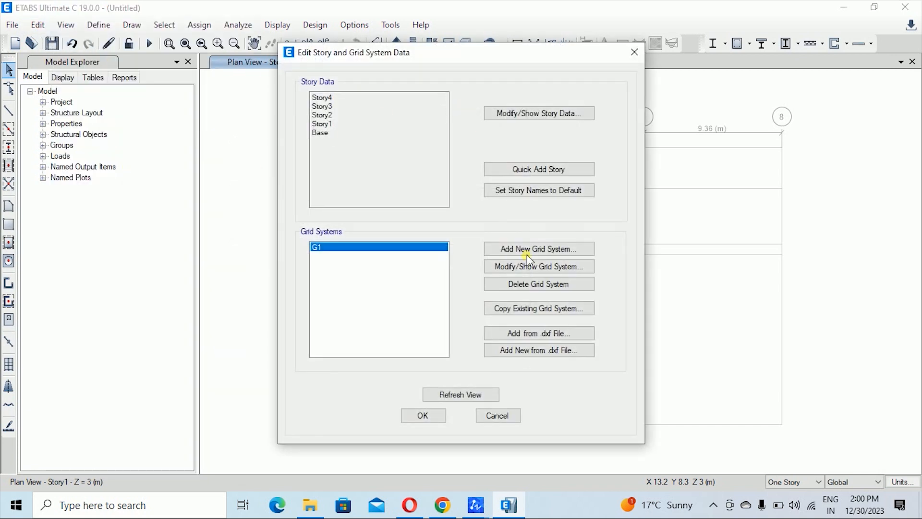
click(523, 268)
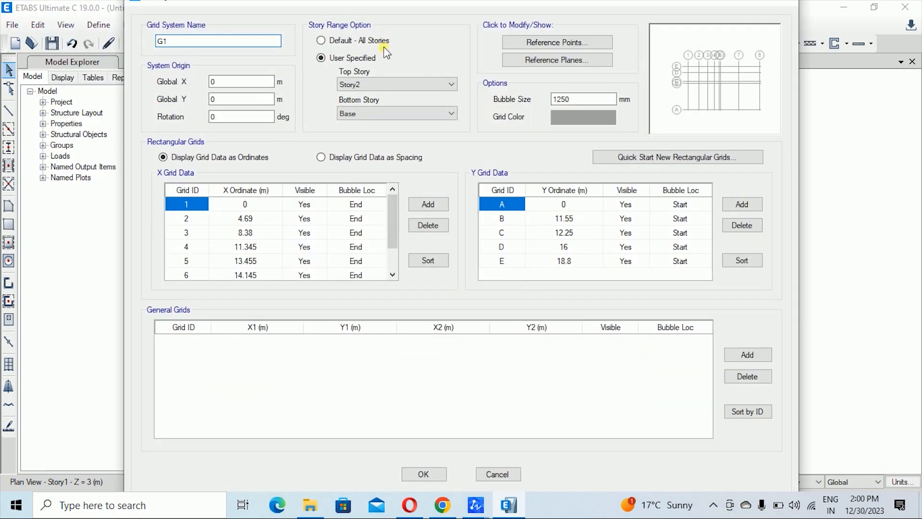
click(361, 43)
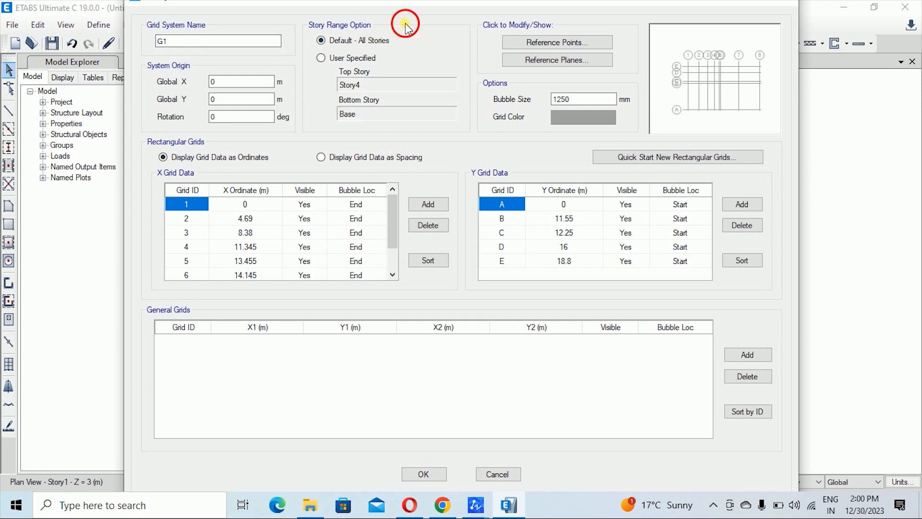
- Add a reference point to grid system G1 at X 2 m and Y 2 m, and apply it to the model
click(570, 43)
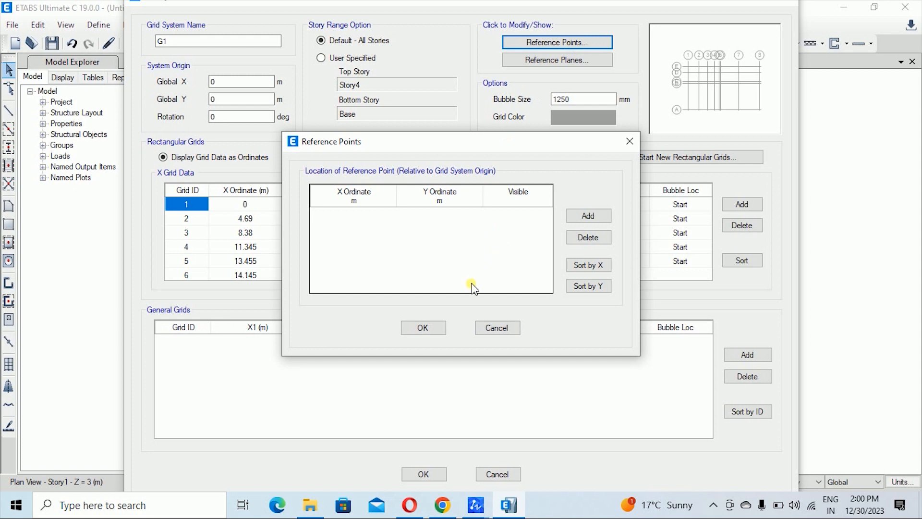
click(588, 216)
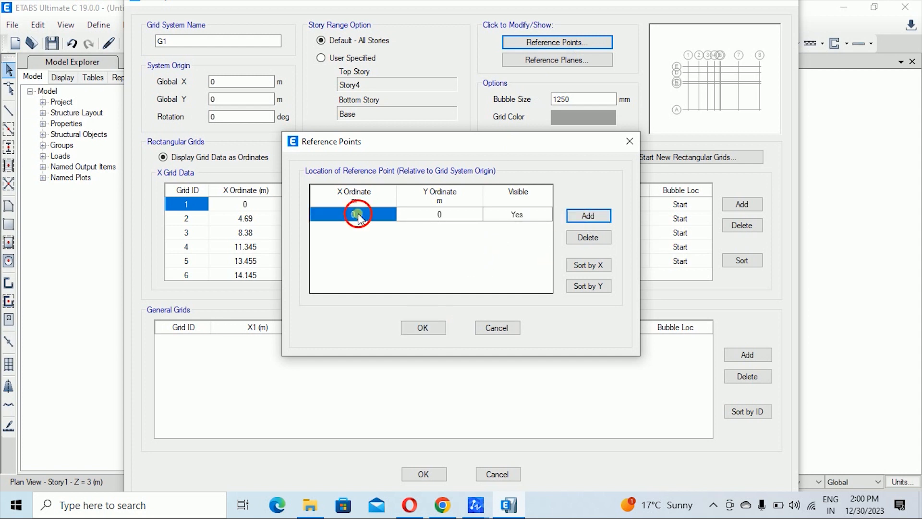
click(358, 215)
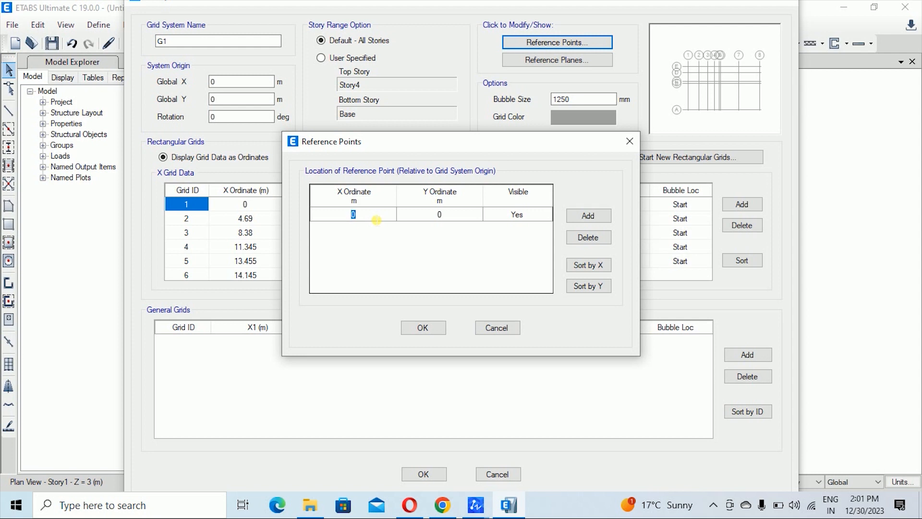
text(2)
click(437, 217)
text(2)
click(434, 328)
click(430, 473)
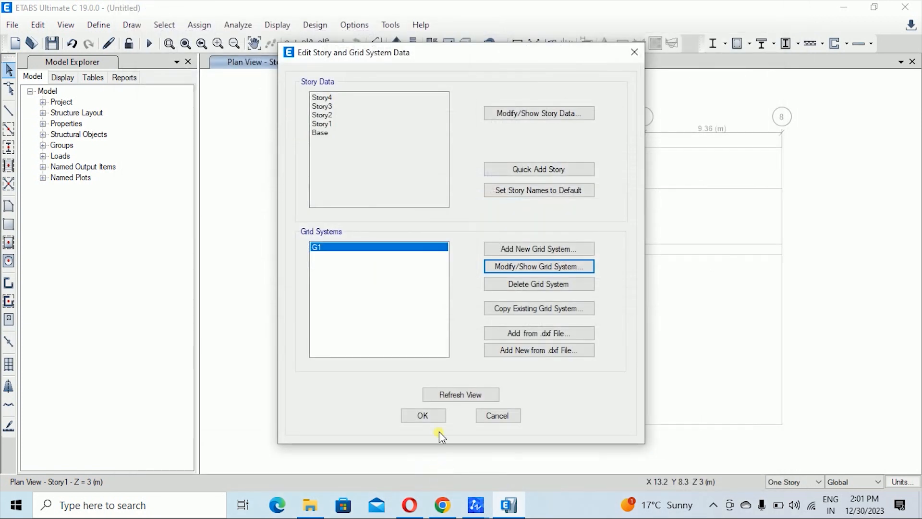
click(426, 409)
- Examine the new reference point near the grid origin in the Story1 plan view
scroll(434, 344, up, 4)
drag(353, 223, 432, 326)
drag(383, 247, 422, 320)
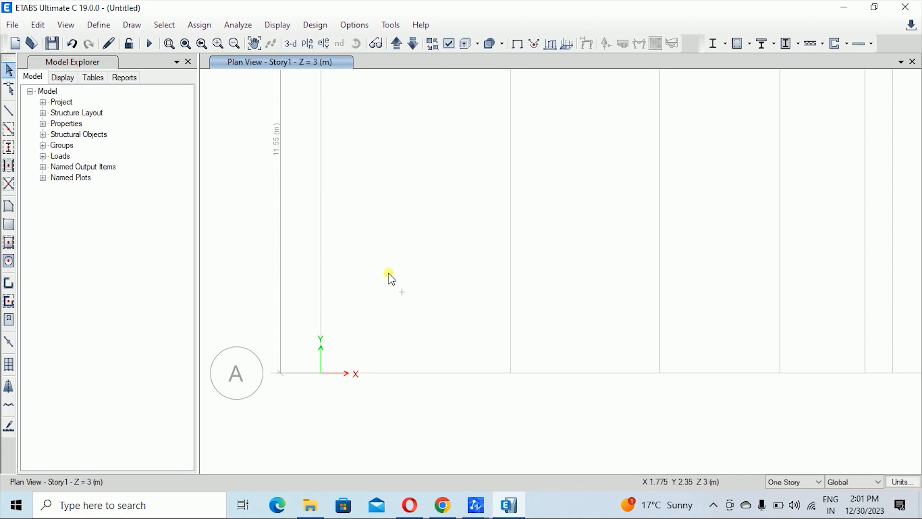
drag(376, 254, 411, 311)
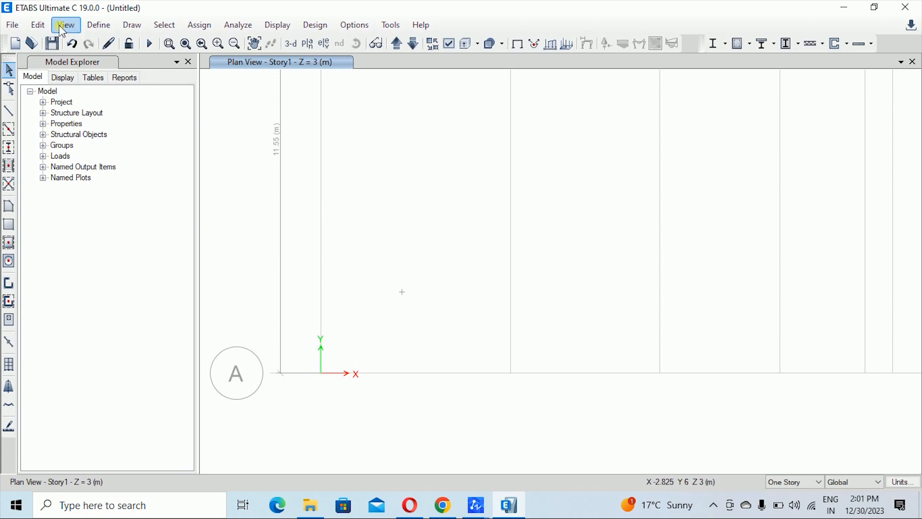
- Edit grid system G1, add a horizontal reference plane at Z 2 m, and apply it to the model
click(38, 25)
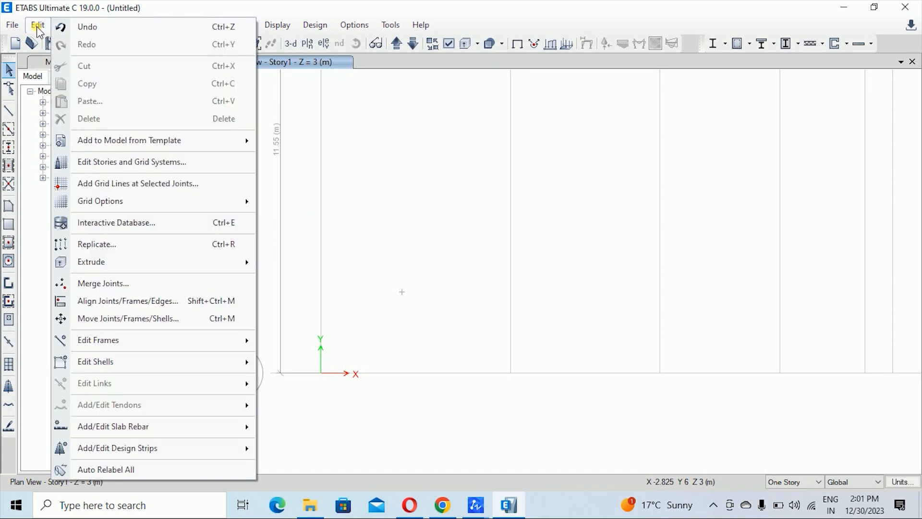
click(134, 163)
click(519, 268)
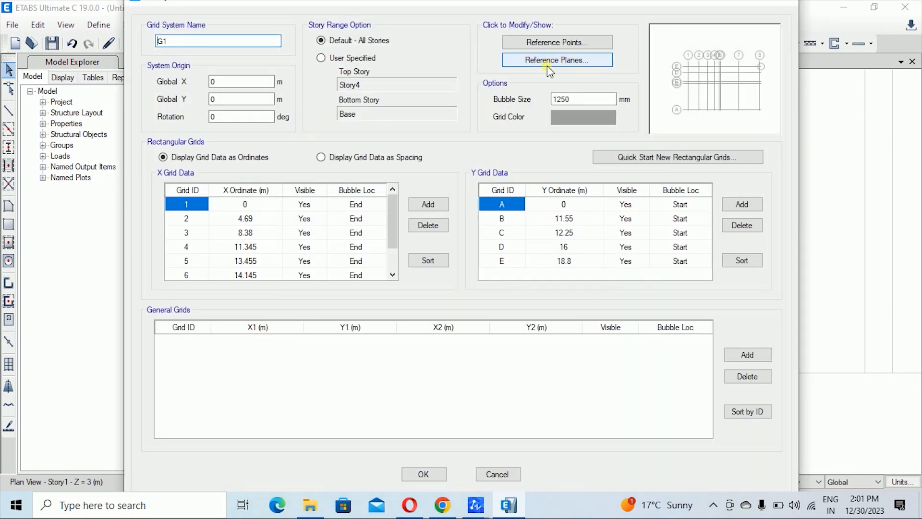
click(548, 66)
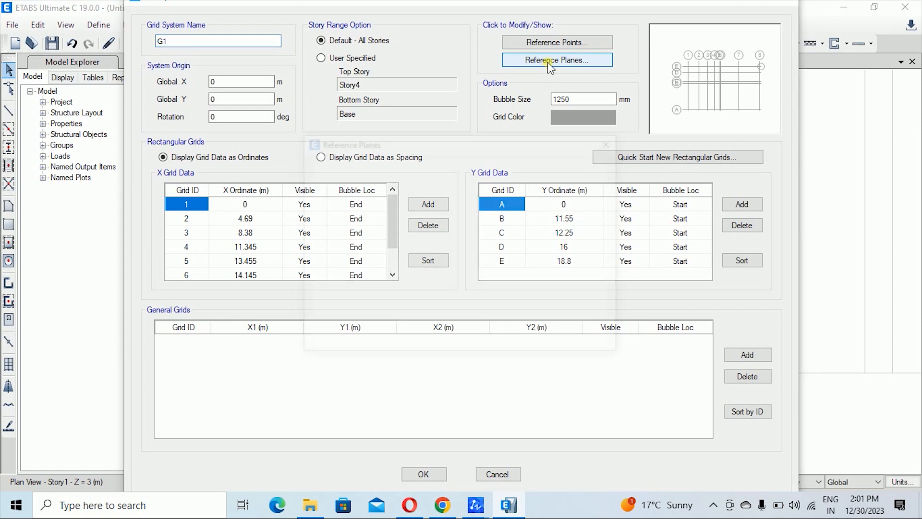
drag(523, 138, 501, 127)
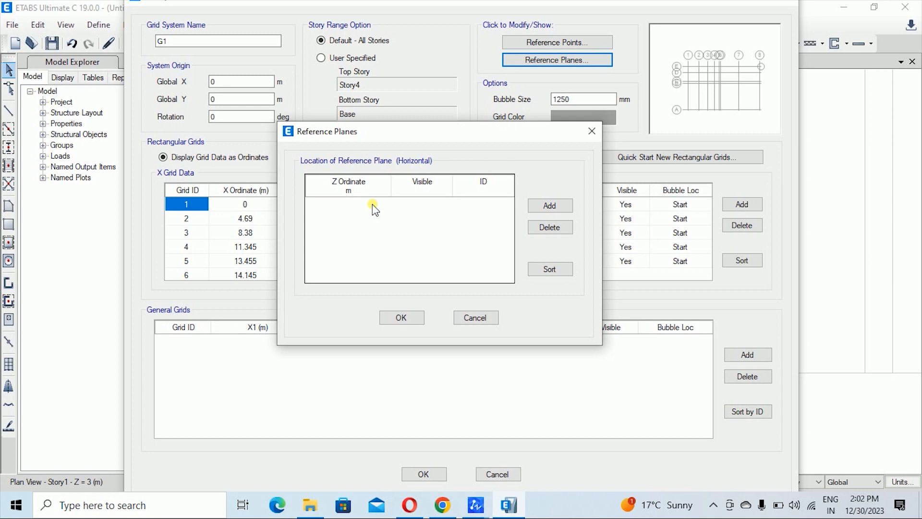
click(546, 210)
click(356, 208)
text(2)
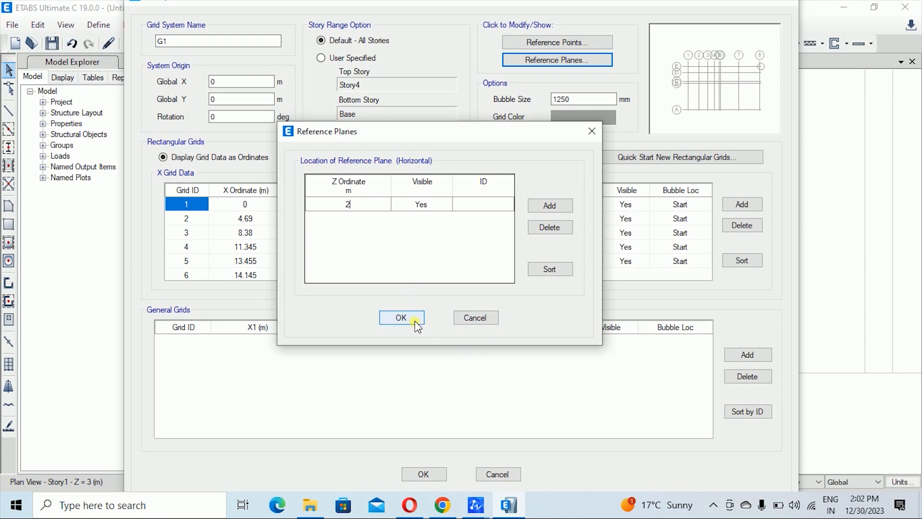
click(394, 319)
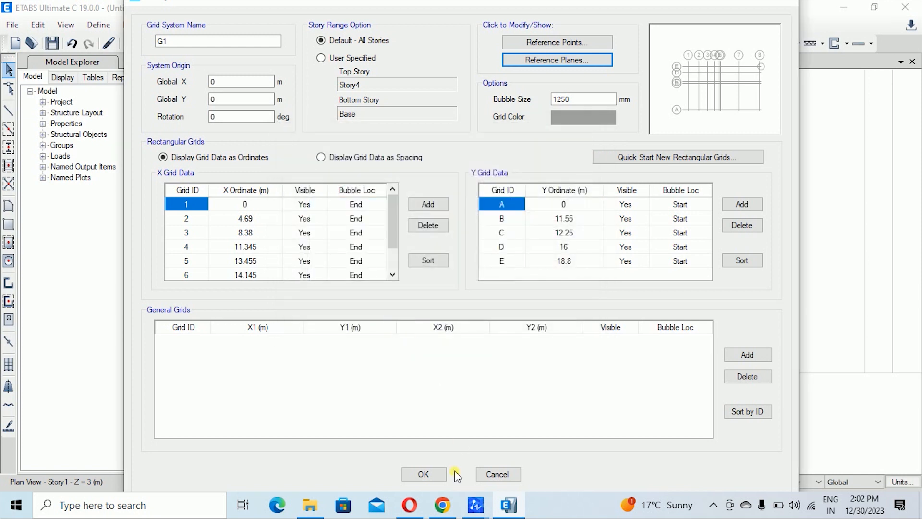
click(439, 474)
click(432, 419)
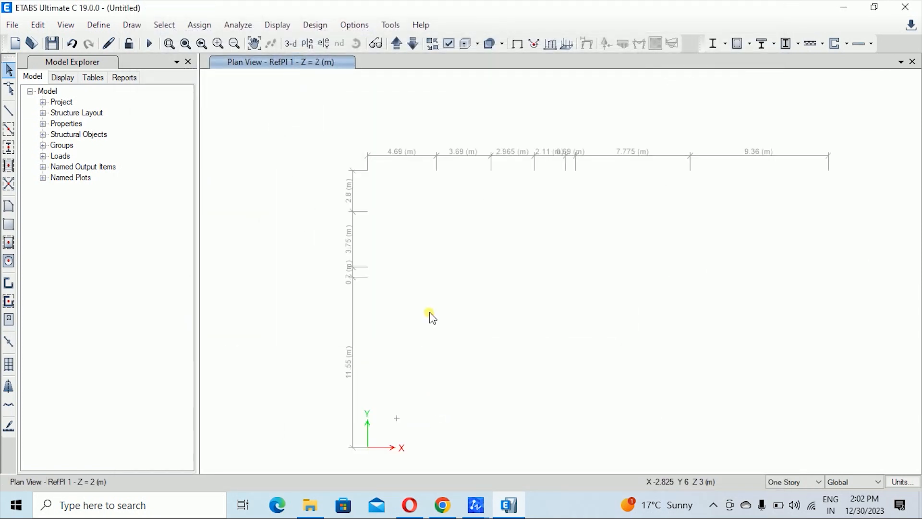
- Look through the story levels and reference planes available for plan views, and display the plan at G1-Reference Plane 1 @ 2 m
click(312, 44)
click(416, 244)
click(399, 233)
click(401, 244)
click(397, 252)
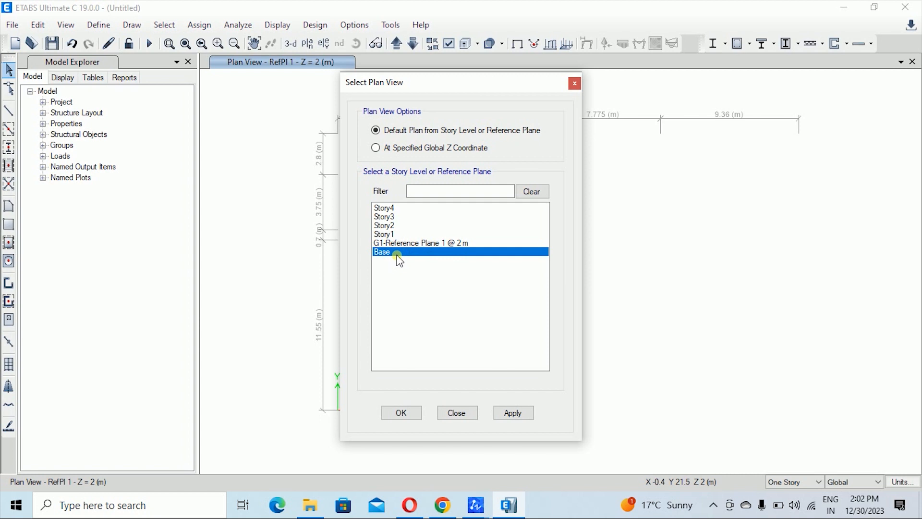
click(388, 234)
click(403, 252)
click(451, 243)
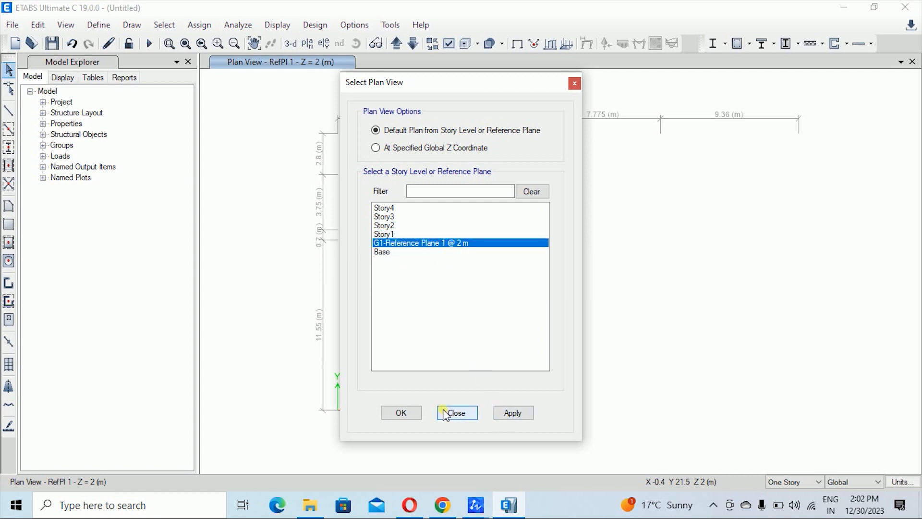
click(401, 413)
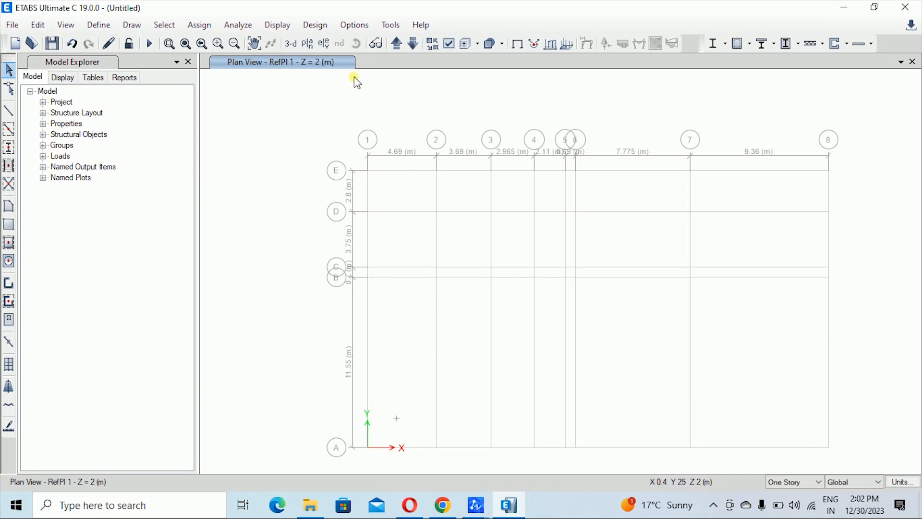
- Open grid system G1 for editing and inspect its bubble size setting
click(39, 24)
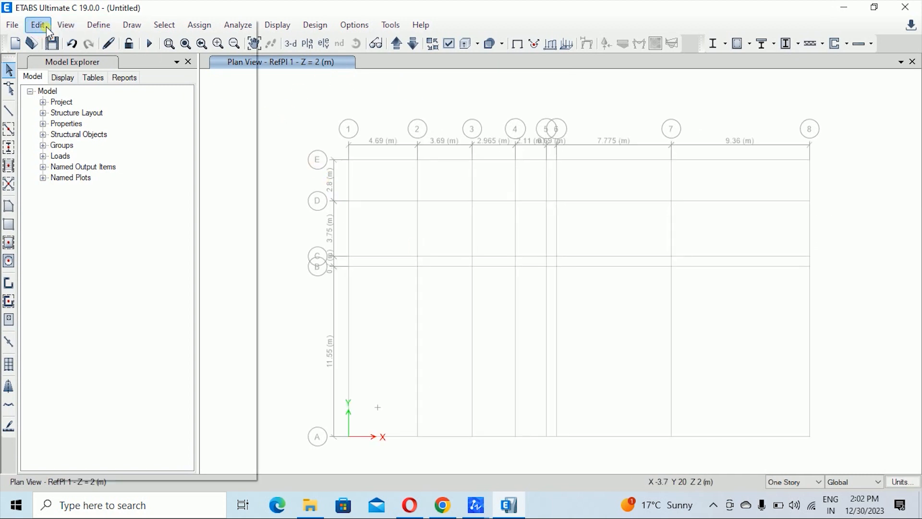
click(113, 163)
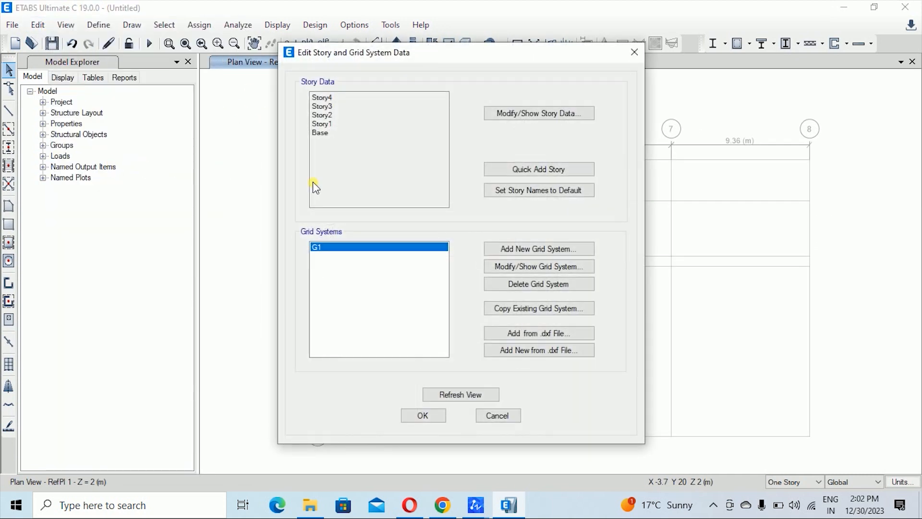
click(506, 268)
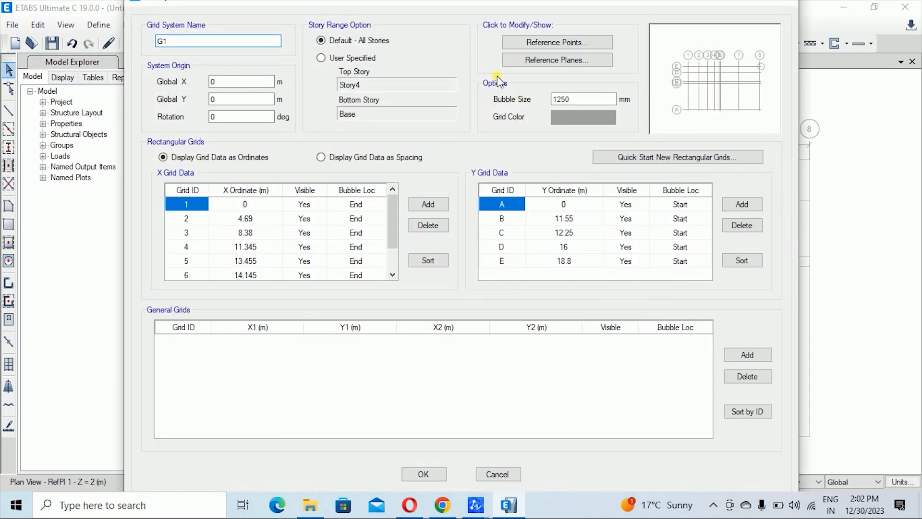
double_click(559, 98)
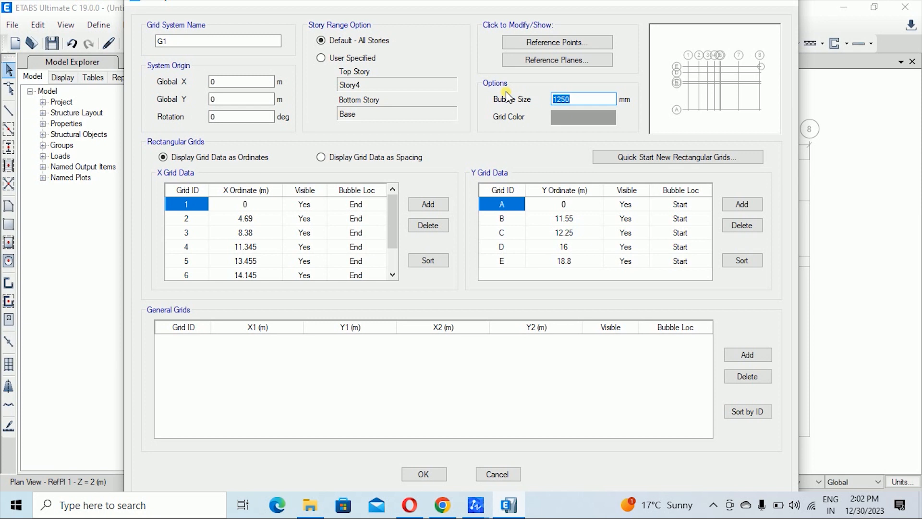
click(592, 104)
drag(565, 103, 522, 103)
drag(581, 102, 559, 108)
- Set the grid color of G1 to red and apply the change to the model
click(562, 120)
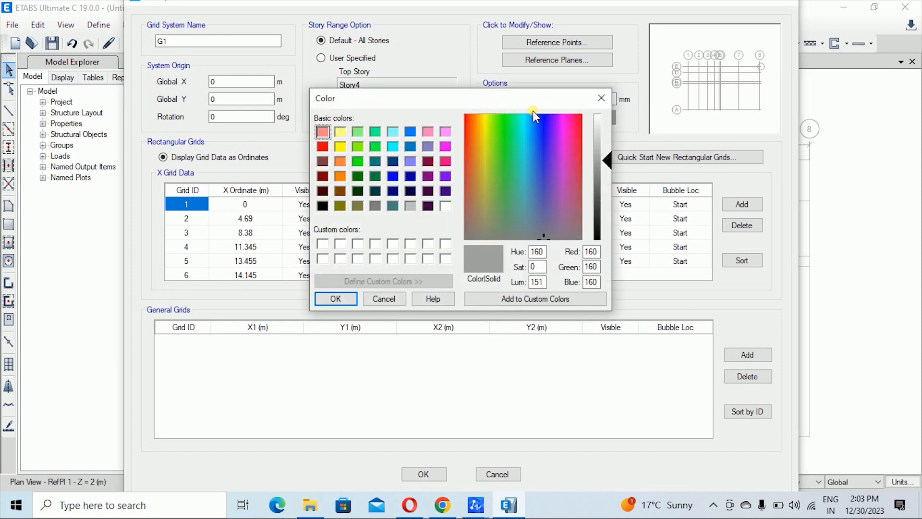
drag(535, 98, 425, 71)
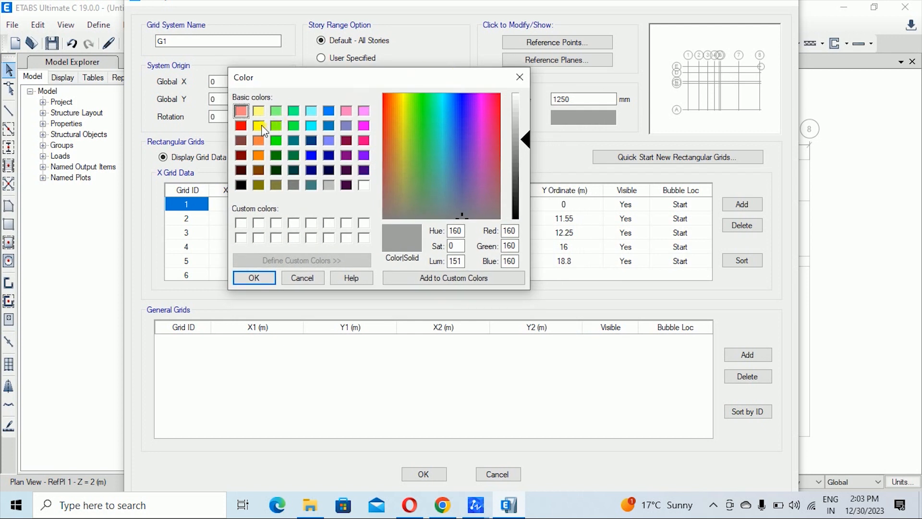
click(241, 126)
click(259, 278)
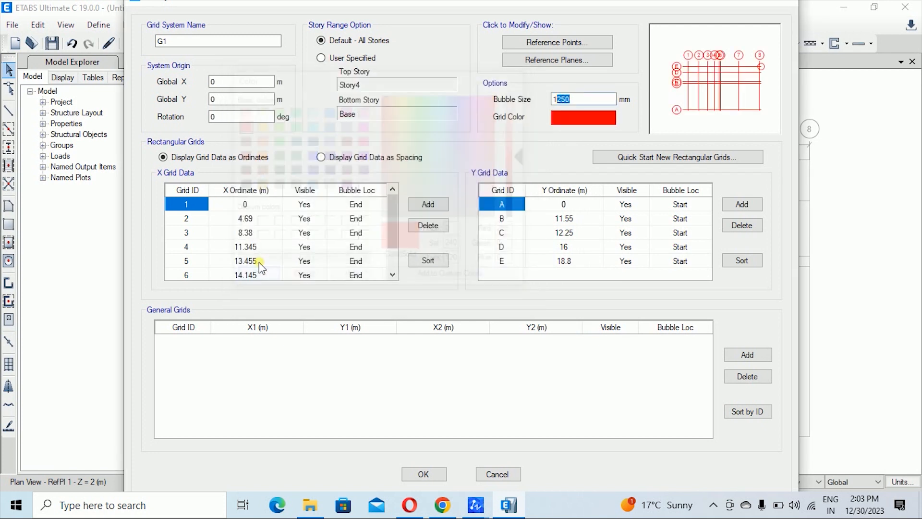
click(423, 475)
click(429, 419)
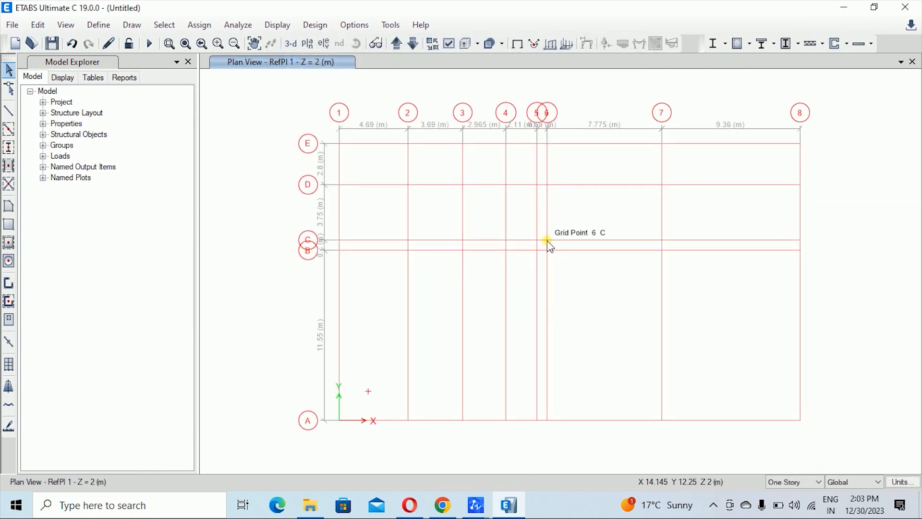
- Reopen the data of grid system G1 for editing
click(40, 27)
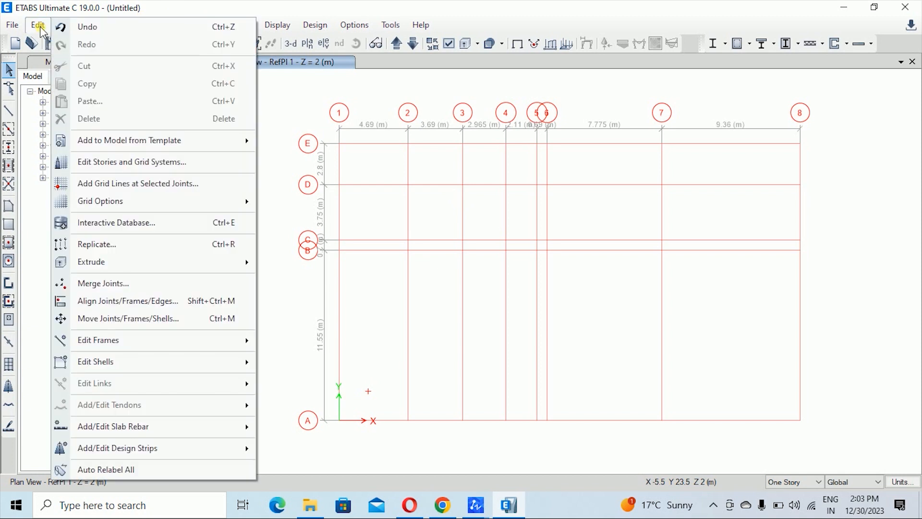
click(123, 163)
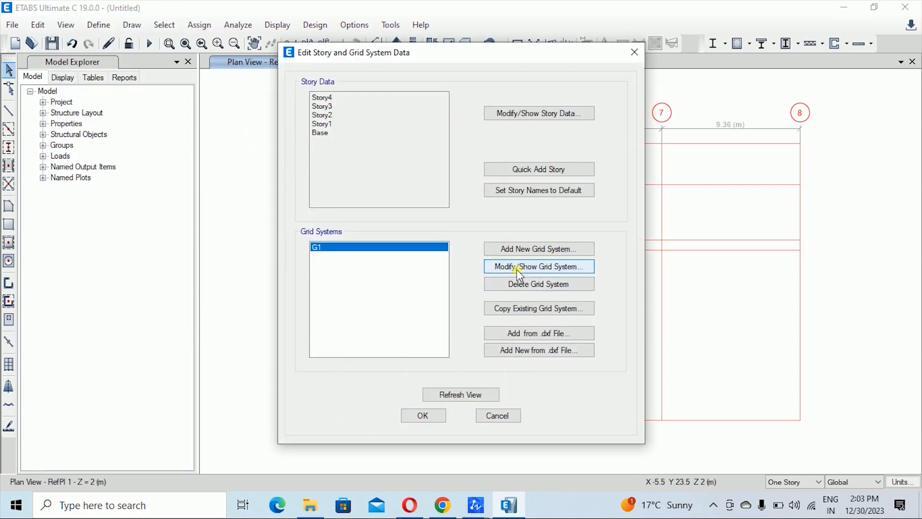
click(516, 268)
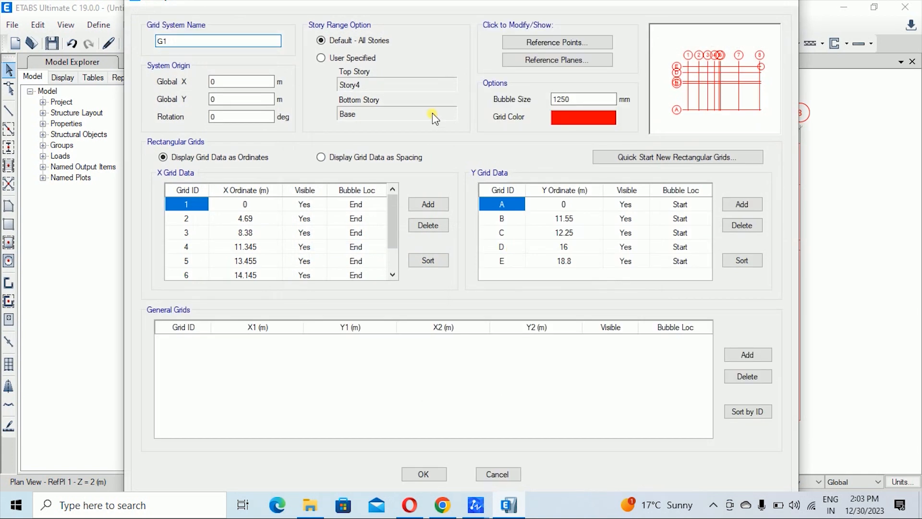